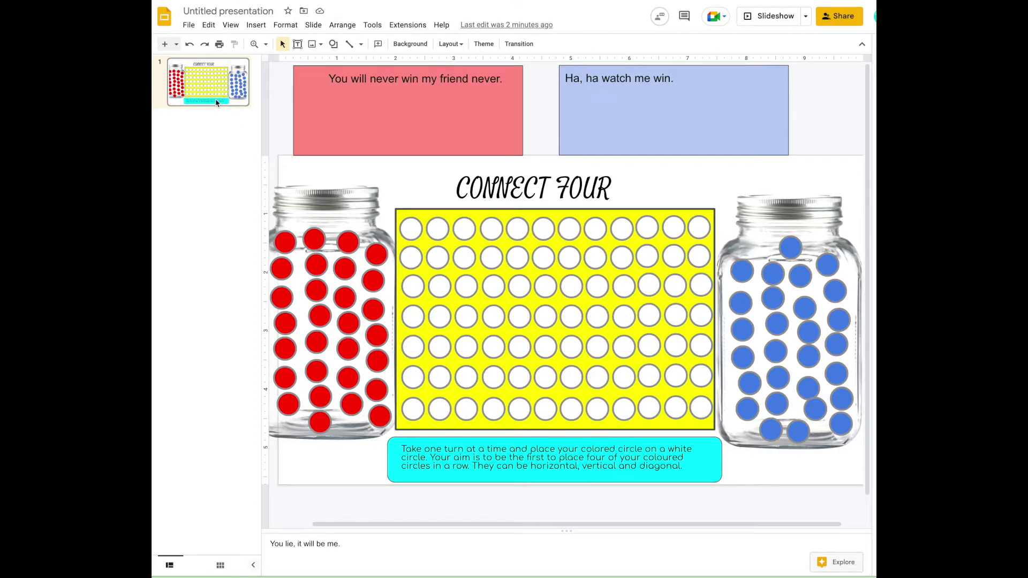
# Step: Add a new slide after slide 1 and delete its title and text placeholders
pyautogui.rightClick(216, 103)
pyautogui.click(240, 206)
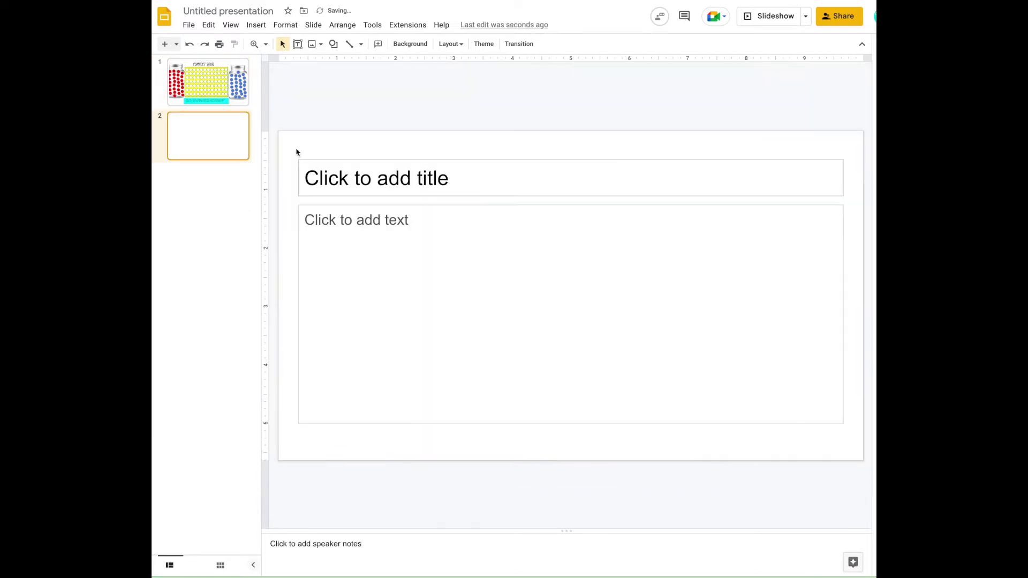
pyautogui.moveTo(292, 147); pyautogui.dragTo(856, 428)
pyautogui.press('Delete')
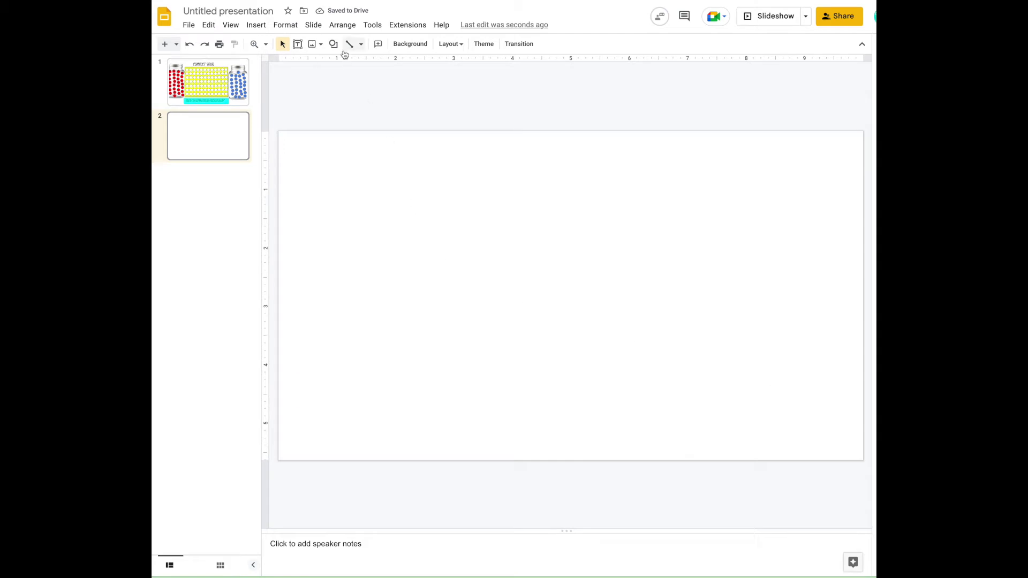
# Step: Draw a large grey rectangle near the slide's centre and adjust its size and position
pyautogui.click(333, 44)
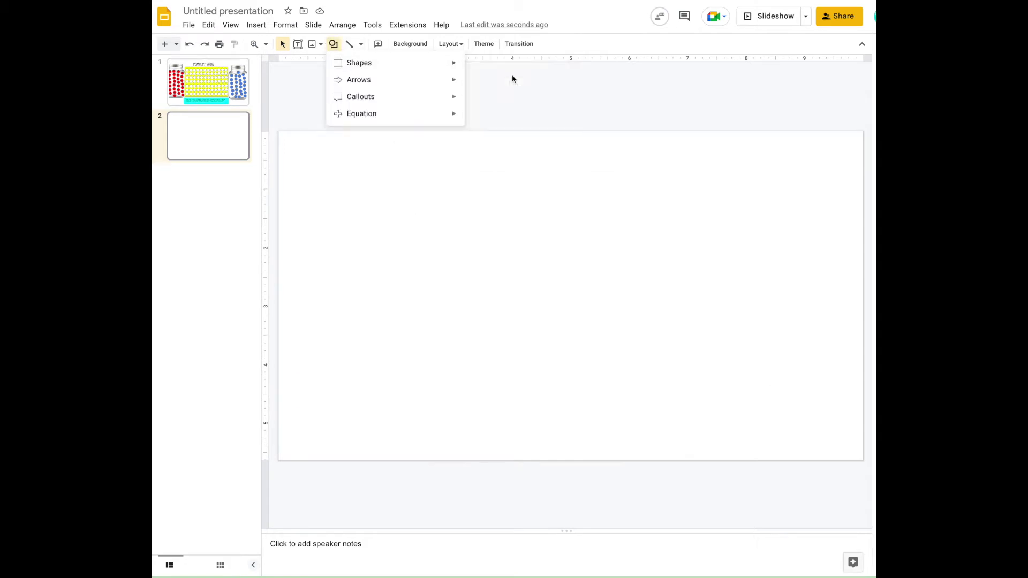
pyautogui.click(471, 80)
pyautogui.moveTo(410, 168); pyautogui.dragTo(727, 426)
pyautogui.moveTo(631, 401); pyautogui.dragTo(616, 407)
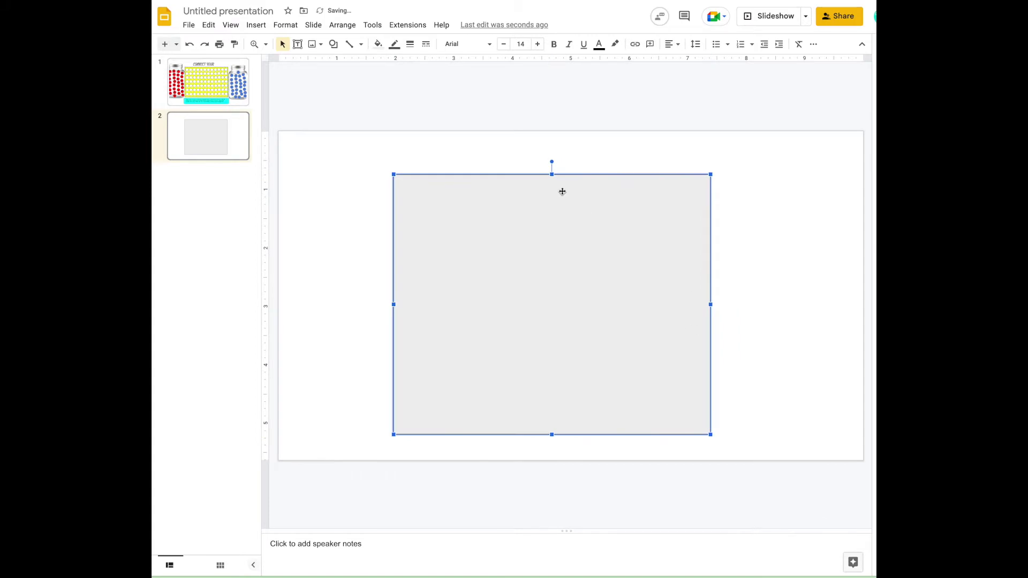
pyautogui.moveTo(551, 174); pyautogui.dragTo(552, 195)
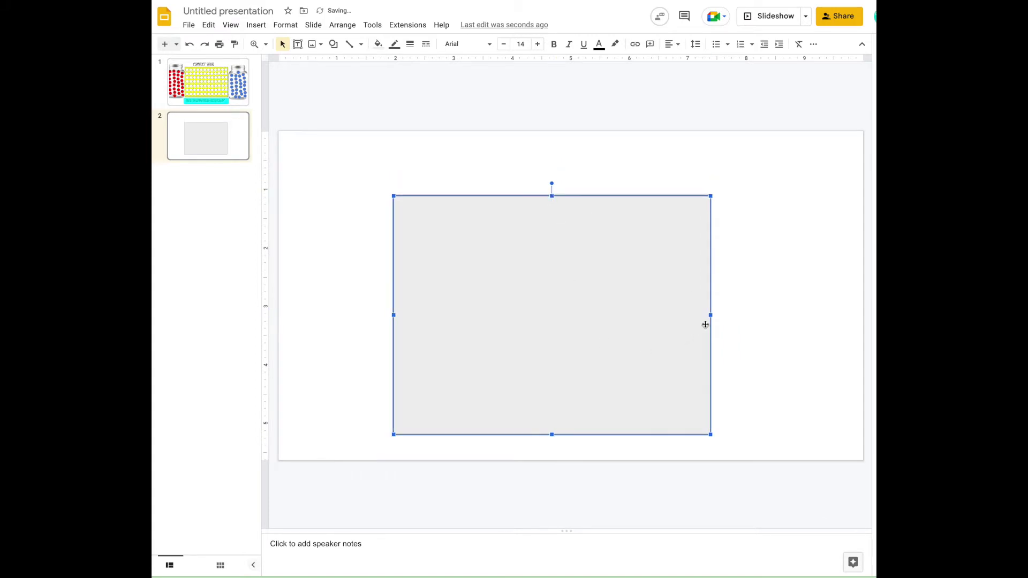
pyautogui.moveTo(710, 315); pyautogui.dragTo(715, 315)
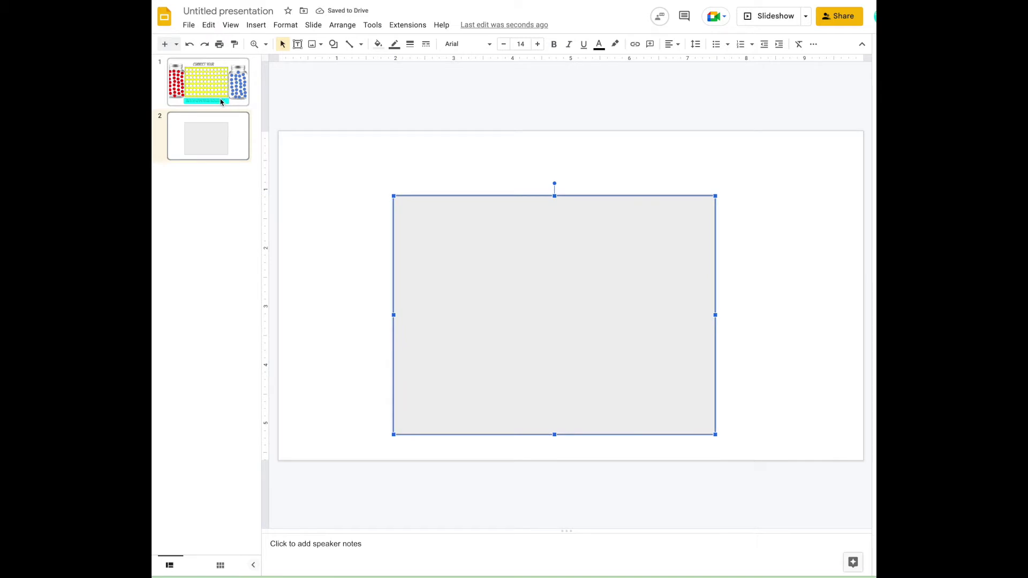
pyautogui.click(338, 207)
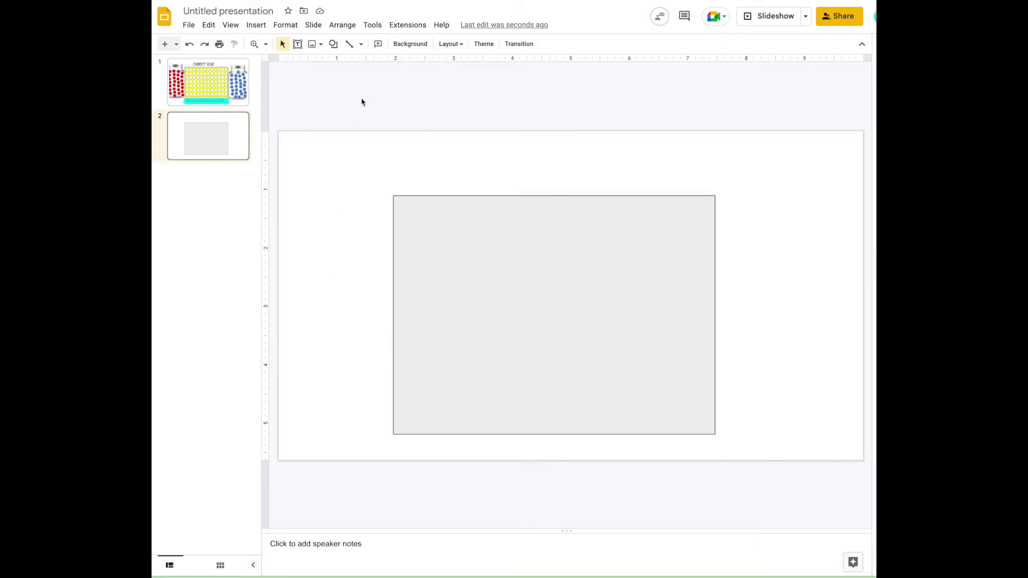
# Step: Draw a circle overlapping the rectangle's left edge and fill it magenta
pyautogui.click(333, 44)
pyautogui.moveTo(342, 64)
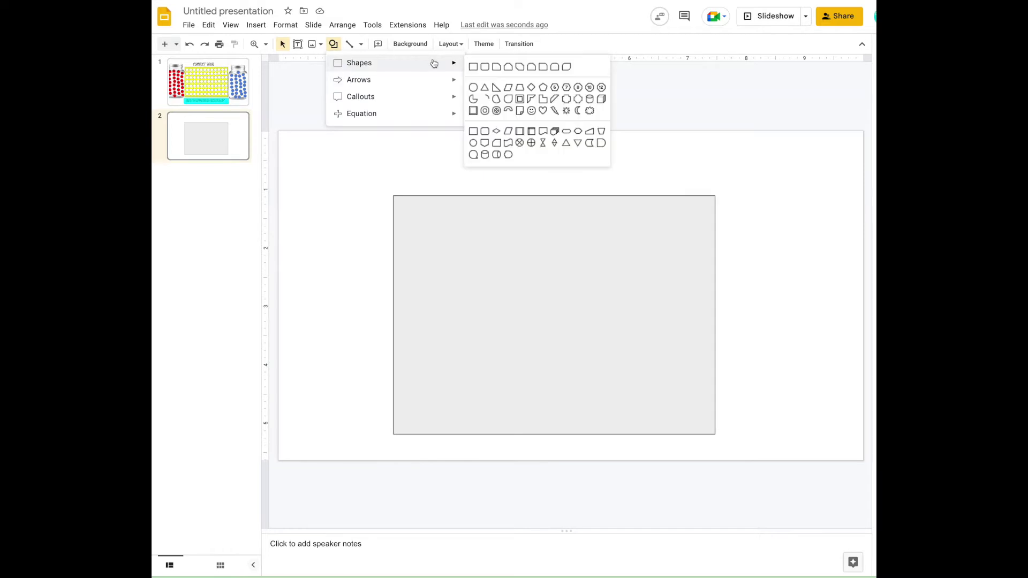
pyautogui.click(473, 87)
pyautogui.moveTo(321, 211); pyautogui.dragTo(437, 318)
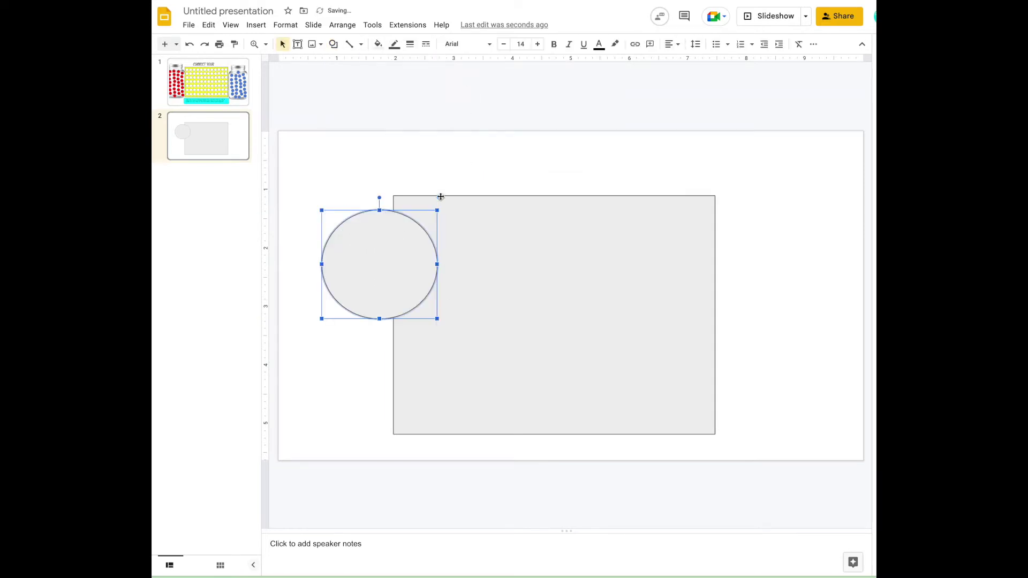
pyautogui.click(378, 43)
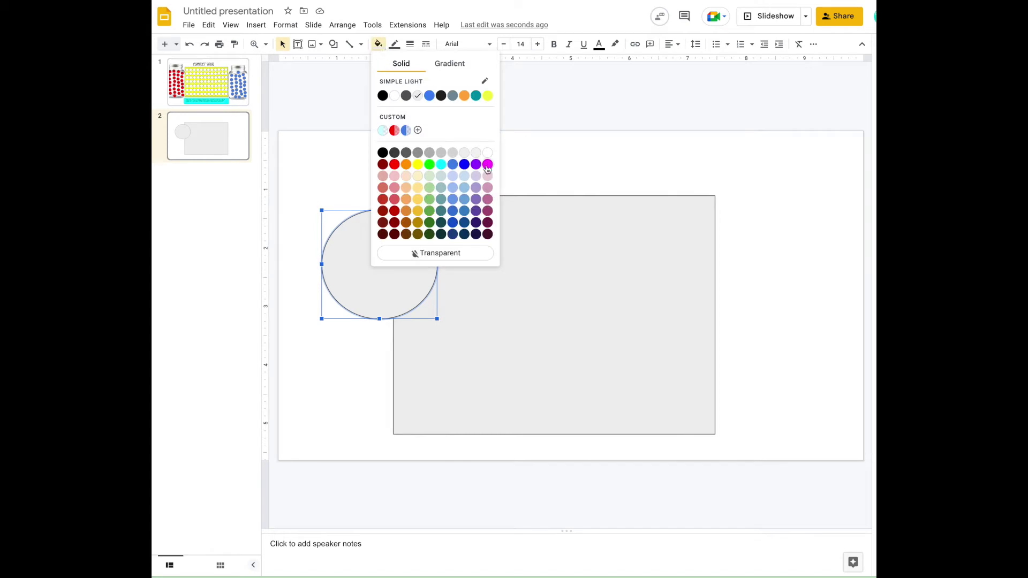
pyautogui.click(487, 165)
# Step: Add an orange sun shape inside the magenta circle and shrink the circle around it
pyautogui.click(336, 46)
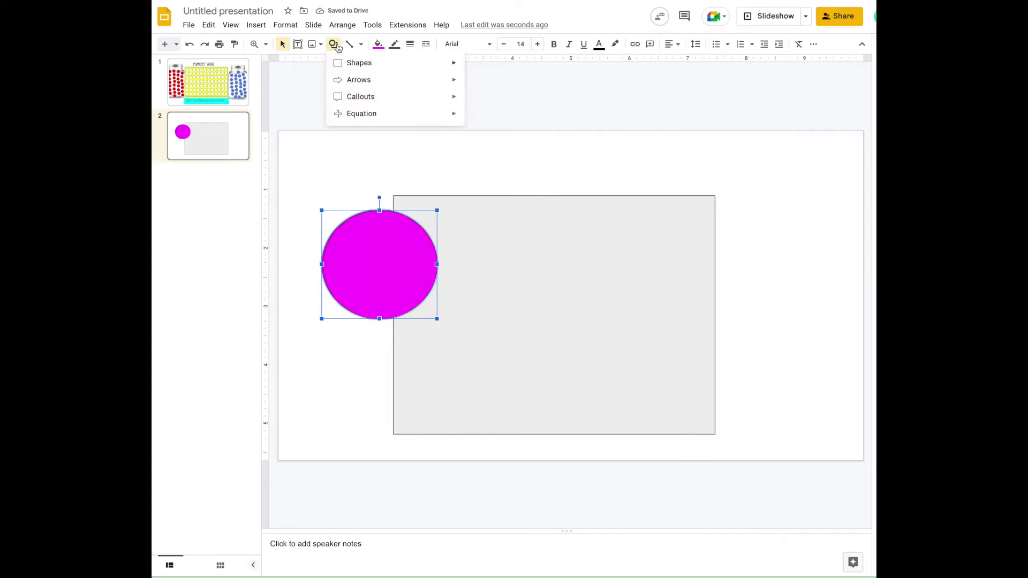
pyautogui.moveTo(340, 67)
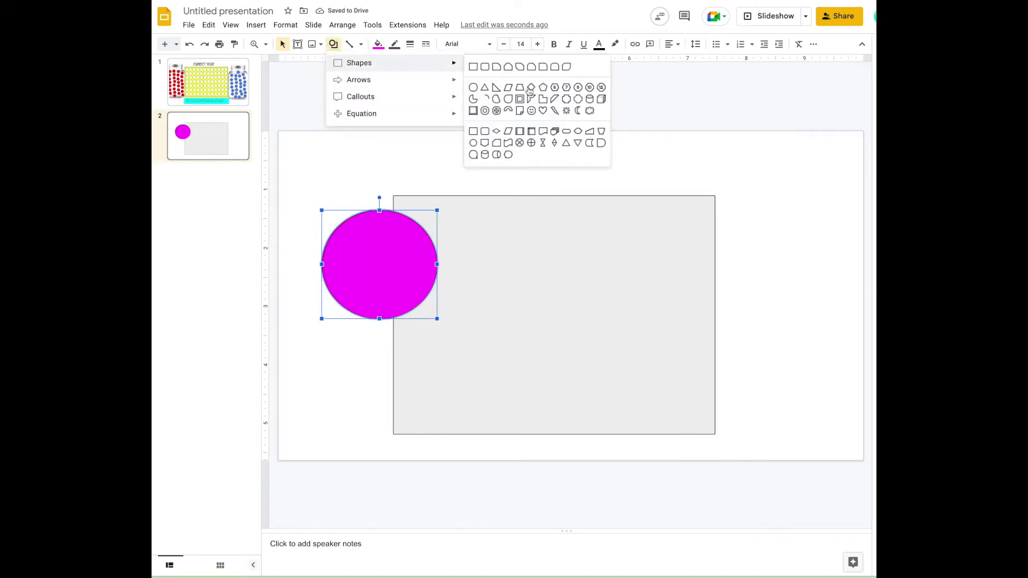
pyautogui.click(531, 110)
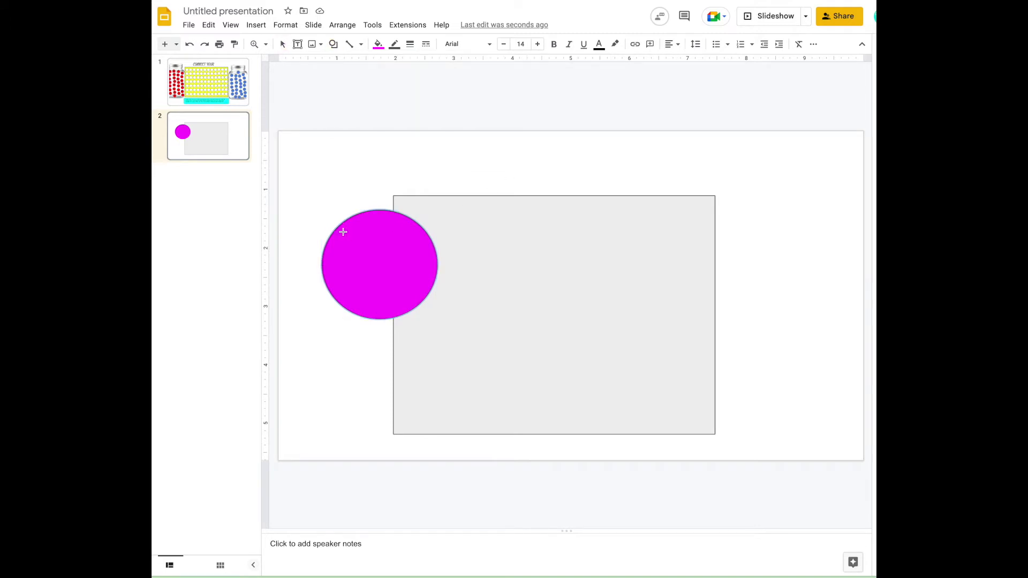
pyautogui.moveTo(434, 318); pyautogui.dragTo(426, 310)
pyautogui.click(378, 44)
pyautogui.click(434, 164)
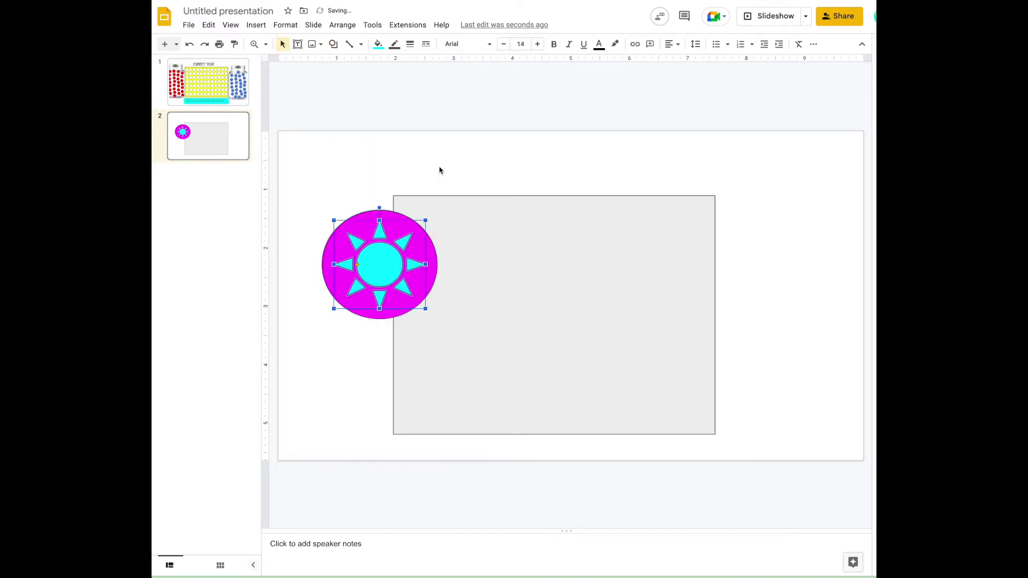
pyautogui.click(378, 44)
pyautogui.click(407, 166)
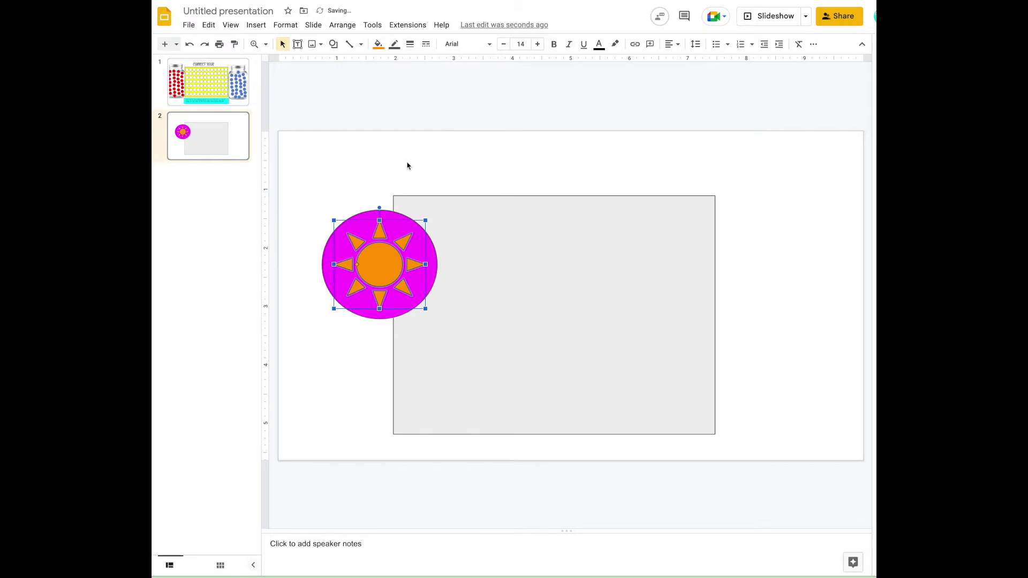
pyautogui.click(431, 284)
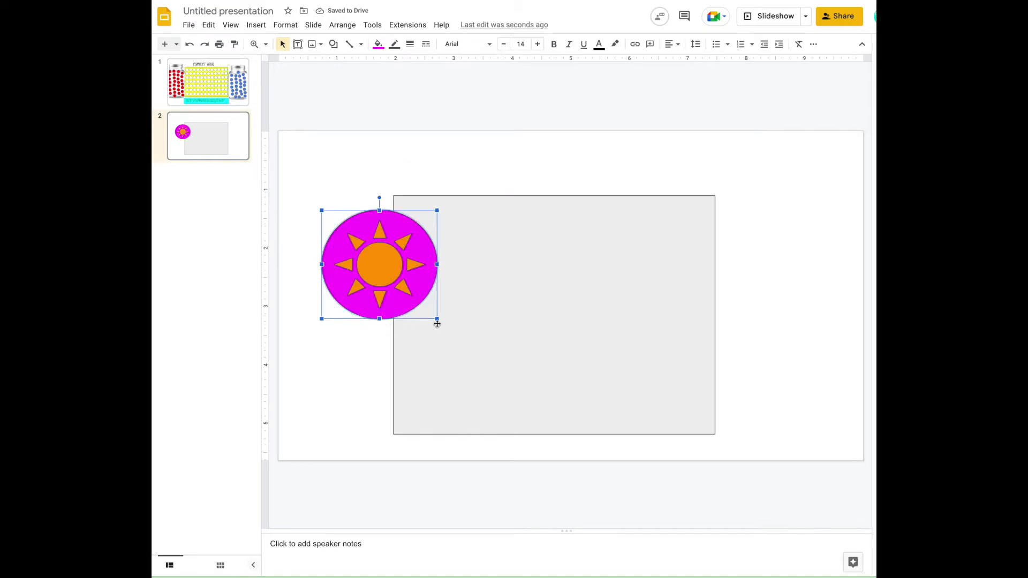
pyautogui.moveTo(434, 317); pyautogui.dragTo(425, 309)
# Step: Move the grey rectangle right, group the sun with its circle, and shrink the counter top-left
pyautogui.moveTo(322, 210); pyautogui.dragTo(333, 218)
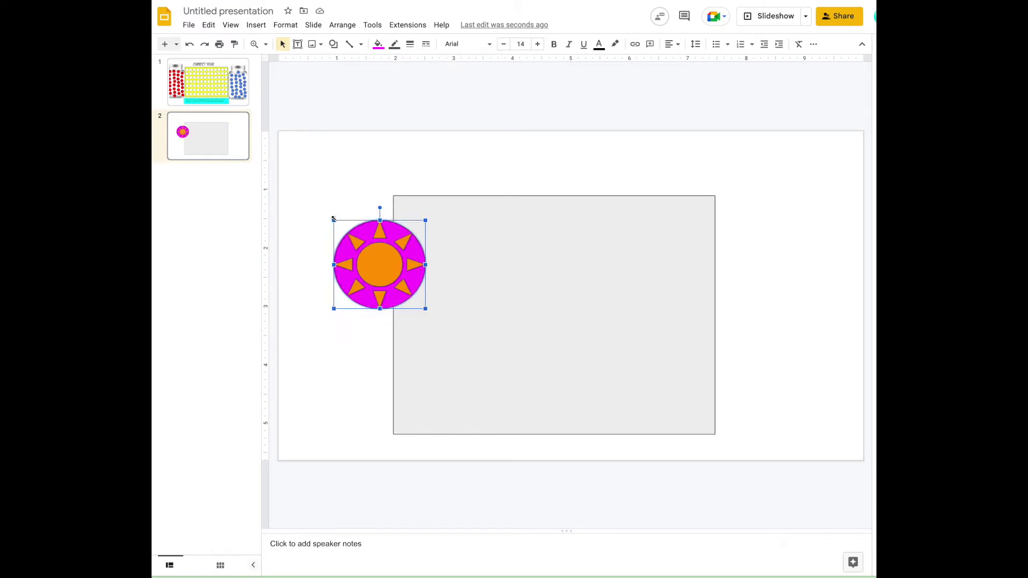
pyautogui.click(578, 270)
pyautogui.moveTo(669, 271); pyautogui.dragTo(813, 271)
pyautogui.click(377, 276)
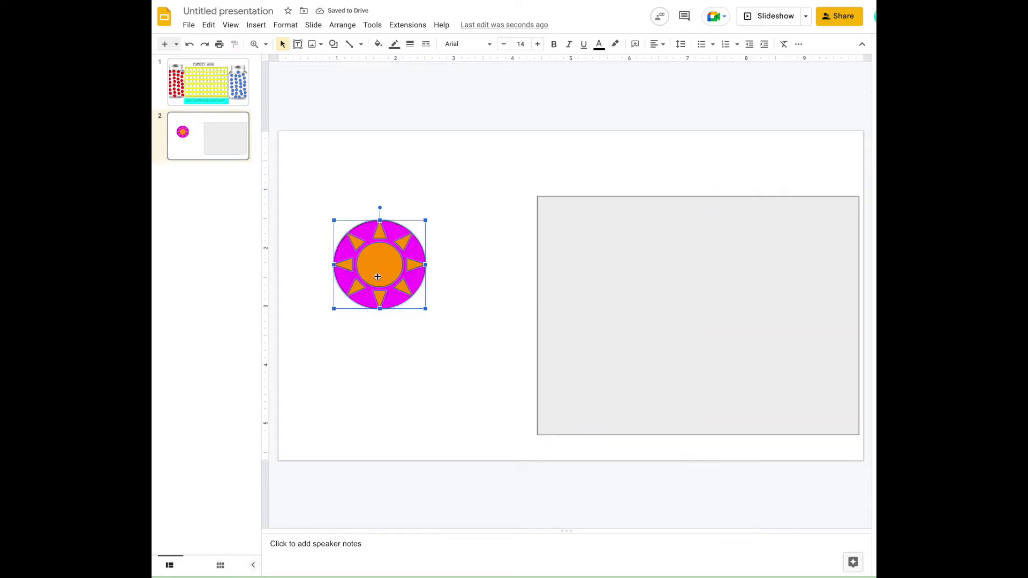
pyautogui.rightClick(377, 279)
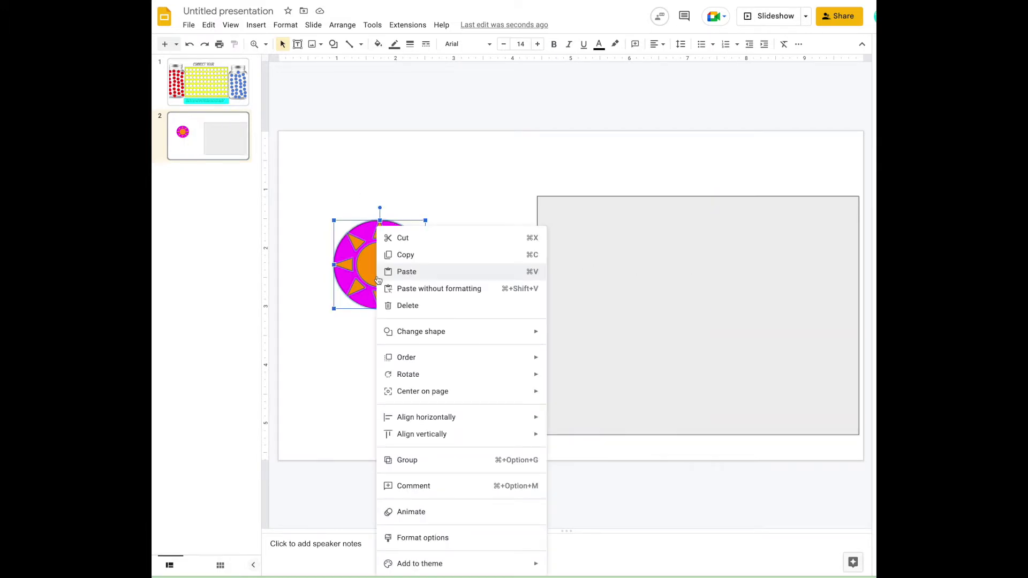
pyautogui.click(426, 459)
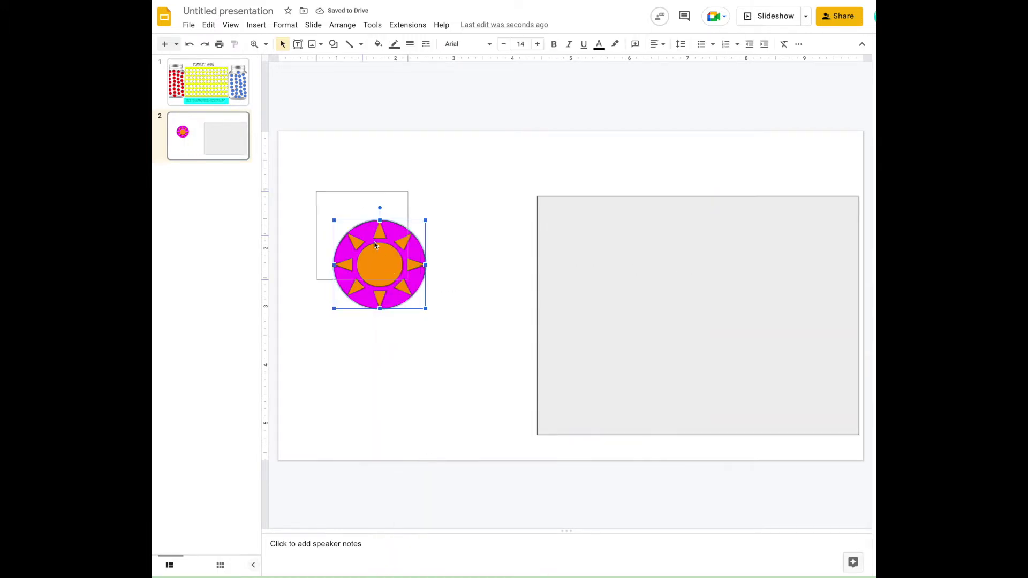
pyautogui.moveTo(375, 245); pyautogui.dragTo(358, 216)
pyautogui.moveTo(392, 251); pyautogui.dragTo(332, 192)
pyautogui.moveTo(630, 316); pyautogui.dragTo(514, 312)
pyautogui.click(313, 183)
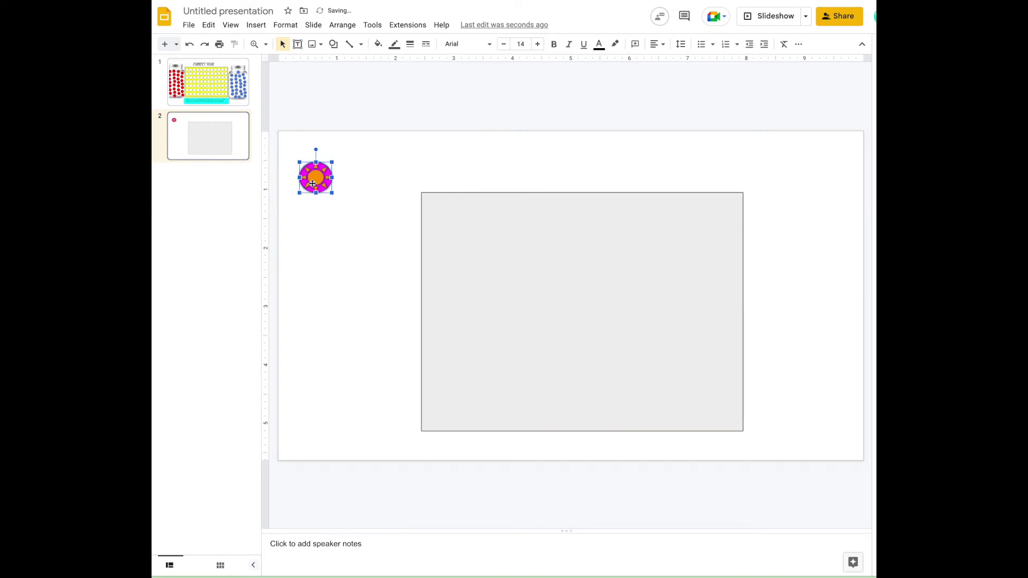
# Step: Duplicate the counter below the original and recolour the copy green and purple
pyautogui.hotkey('ctrl', 'd')
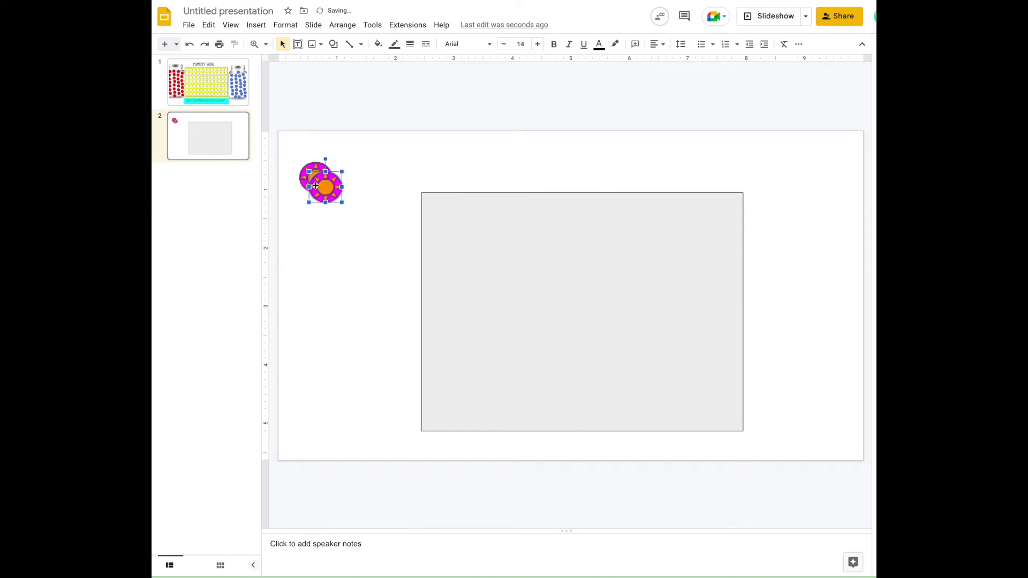
pyautogui.moveTo(315, 186); pyautogui.dragTo(315, 263)
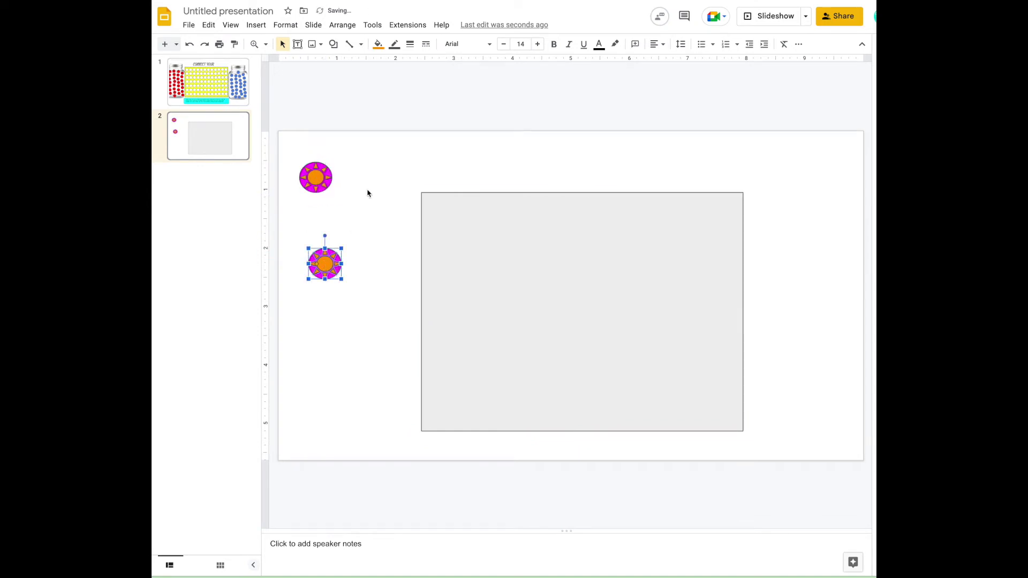
pyautogui.click(378, 44)
pyautogui.click(441, 163)
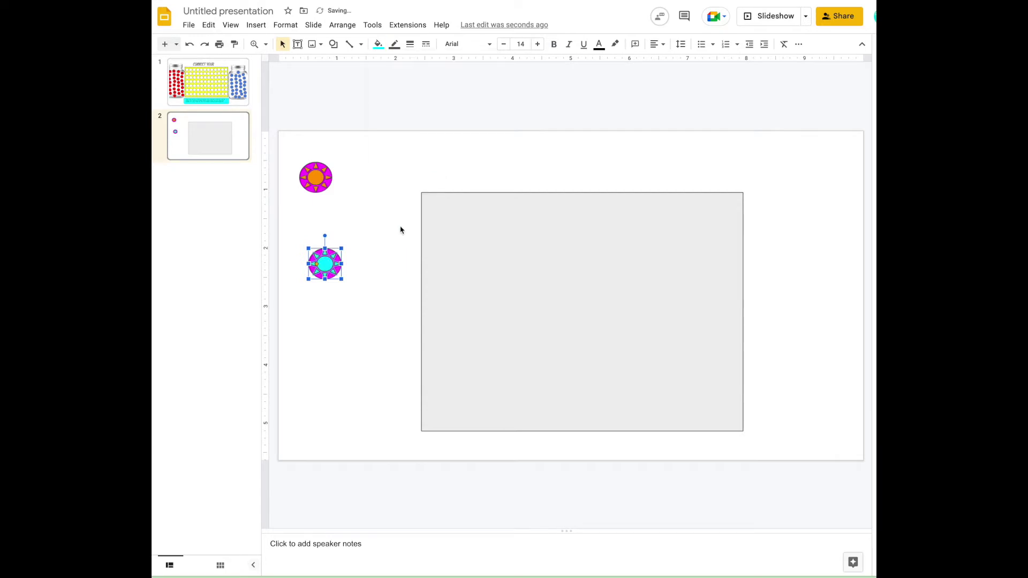
pyautogui.click(312, 262)
pyautogui.click(378, 44)
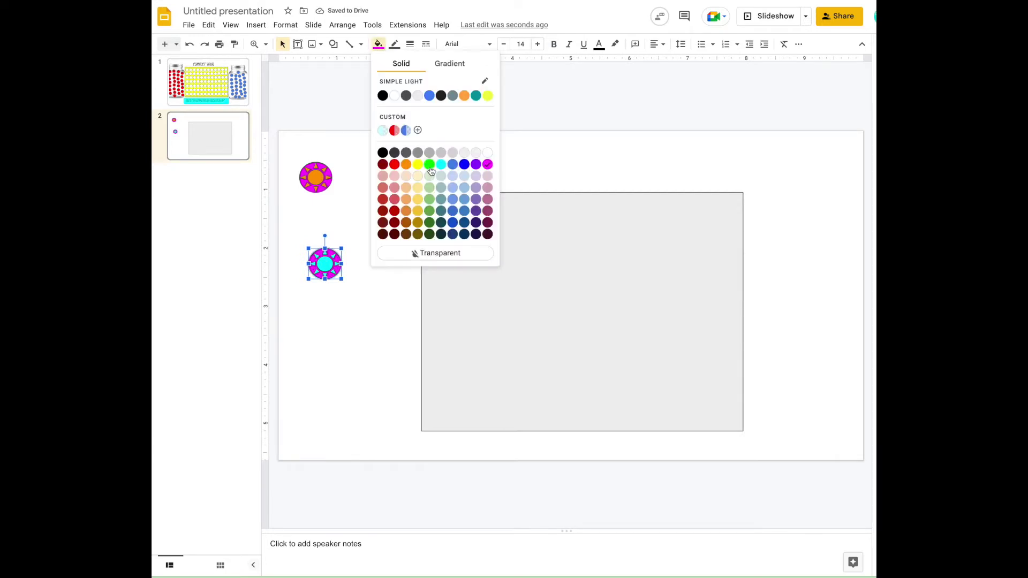
pyautogui.click(430, 164)
pyautogui.click(358, 264)
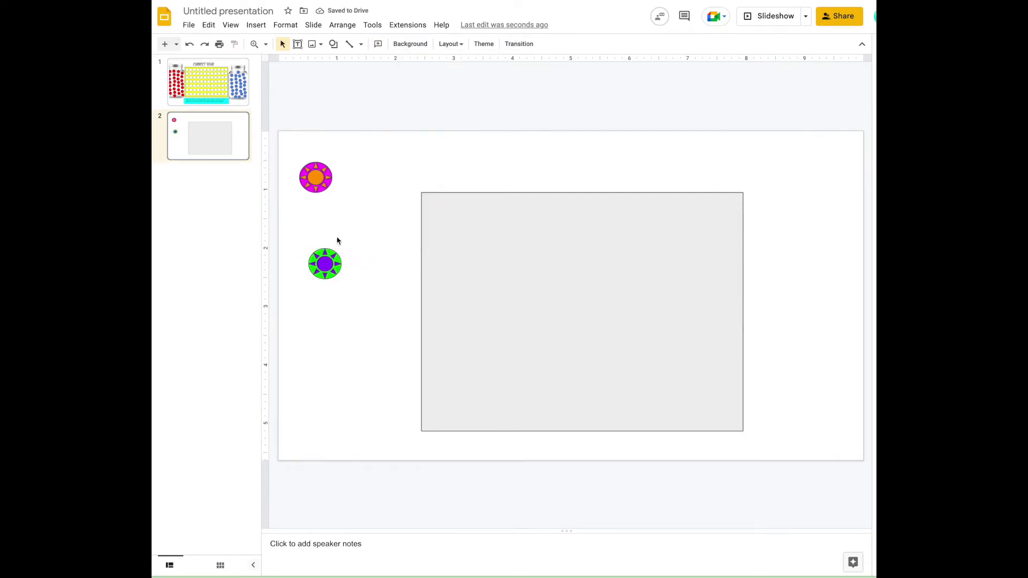
pyautogui.click(325, 261)
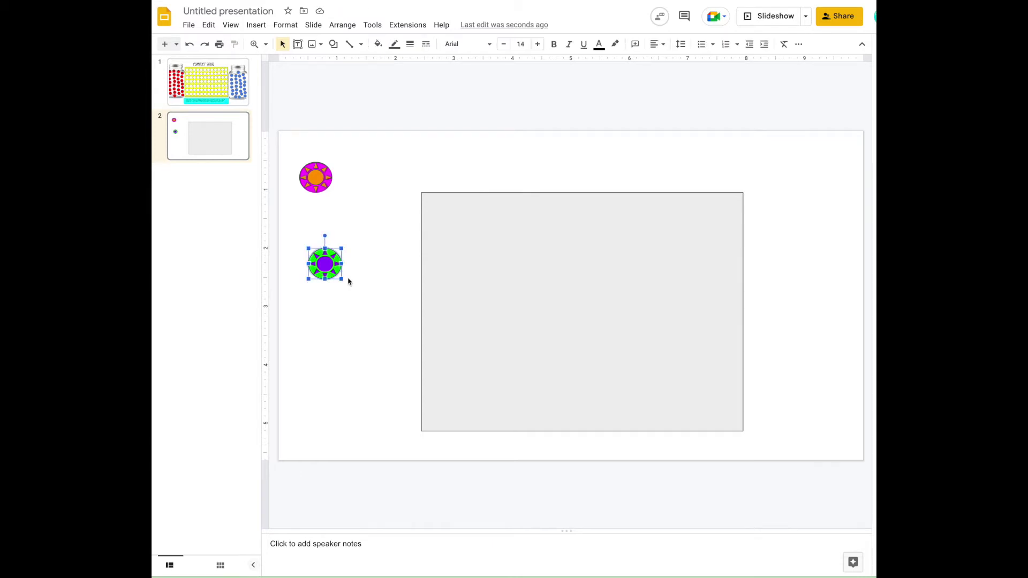
# Step: Duplicate the green-and-purple counter repeatedly into a double column down the slide's right edge
pyautogui.hotkey('ctrl', 'd')
pyautogui.moveTo(350, 279); pyautogui.dragTo(803, 267)
pyautogui.hotkey('ctrl', 'd')
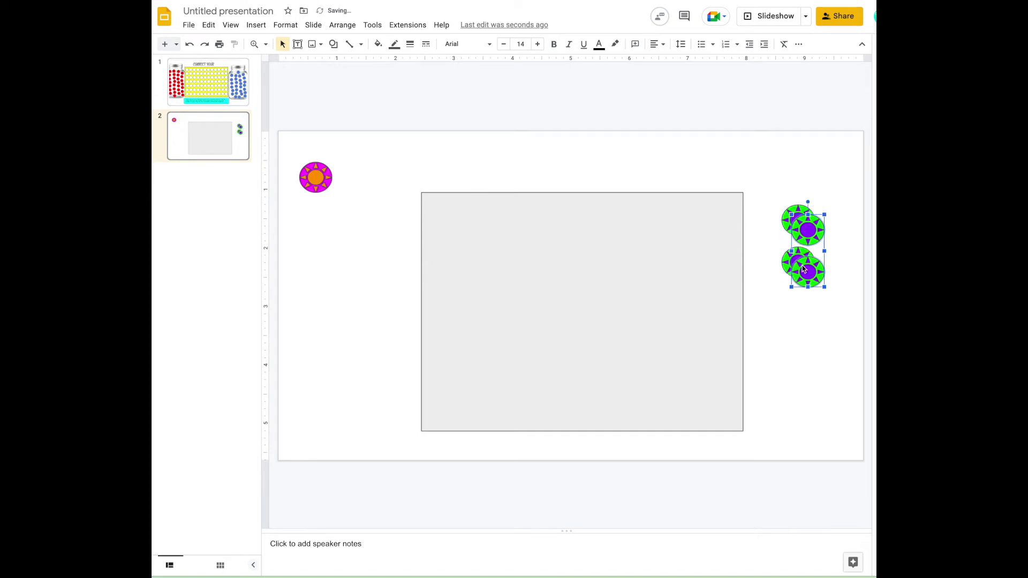
pyautogui.moveTo(800, 264); pyautogui.dragTo(822, 254)
pyautogui.moveTo(776, 199); pyautogui.dragTo(831, 350)
pyautogui.hotkey('ctrl', 'd')
pyautogui.moveTo(779, 187); pyautogui.dragTo(852, 375)
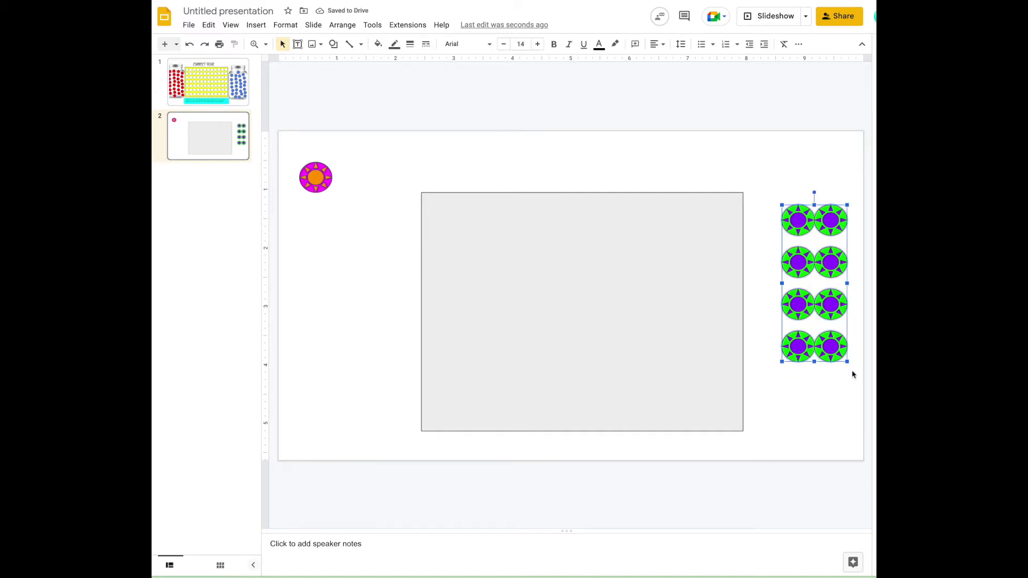
pyautogui.hotkey('ctrl', 'd')
pyautogui.moveTo(838, 364); pyautogui.dragTo(836, 422)
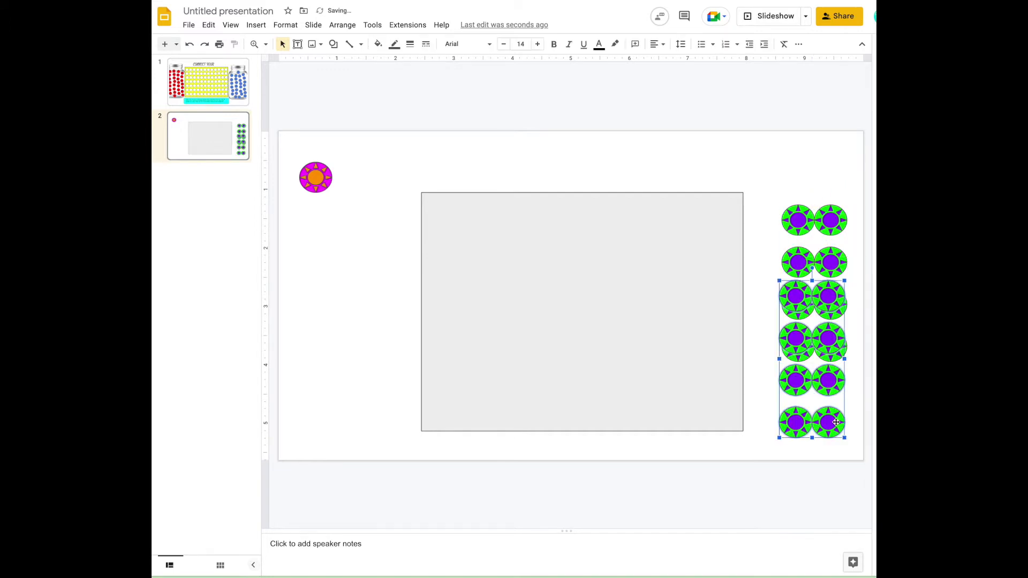
pyautogui.click(812, 151)
# Step: Copy and paste the magenta-and-orange counter into a column down the left side
pyautogui.click(310, 166)
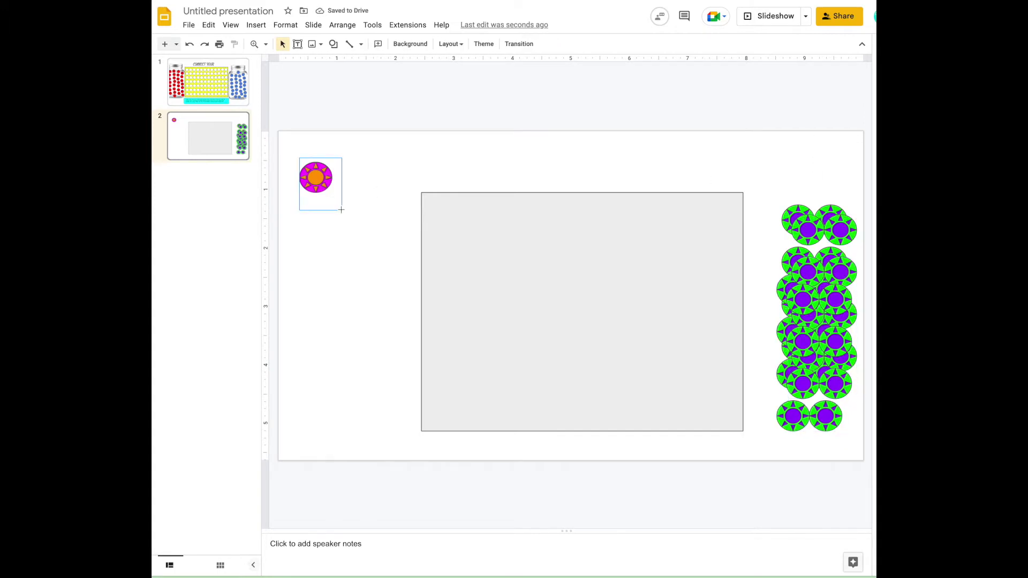
pyautogui.hotkey('ctrl', 'v')
pyautogui.moveTo(290, 159); pyautogui.dragTo(373, 301)
pyautogui.hotkey('ctrl', 'v')
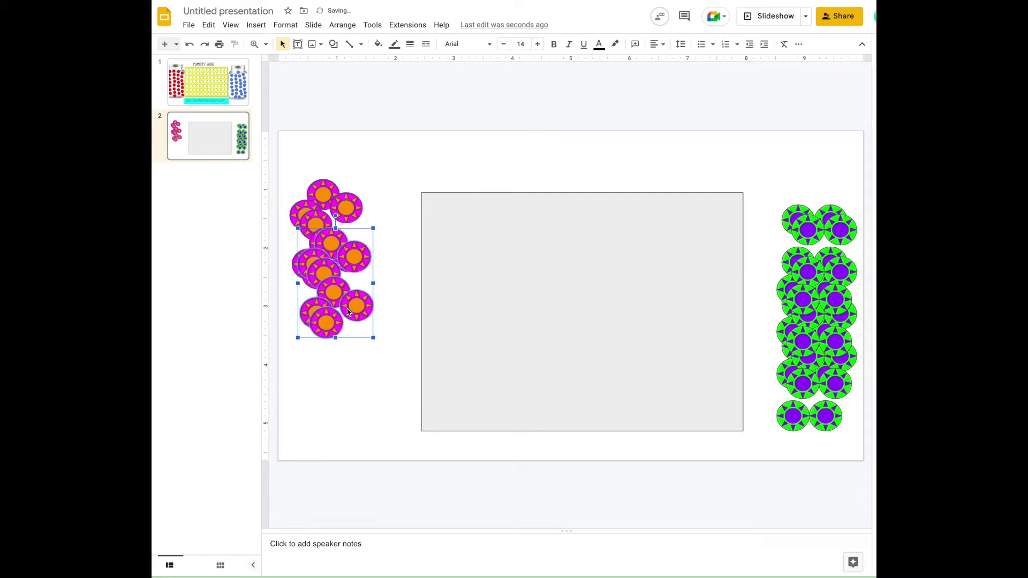
pyautogui.click(295, 160)
pyautogui.moveTo(295, 160); pyautogui.dragTo(389, 354)
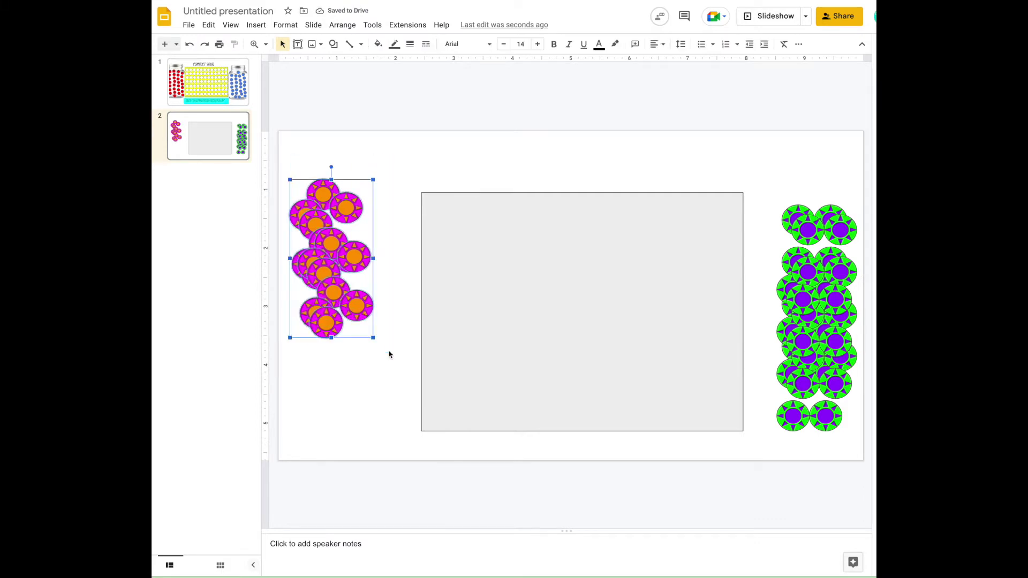
pyautogui.hotkey('ctrl', 'c')
pyautogui.hotkey('ctrl', 'v')
pyautogui.click(355, 164)
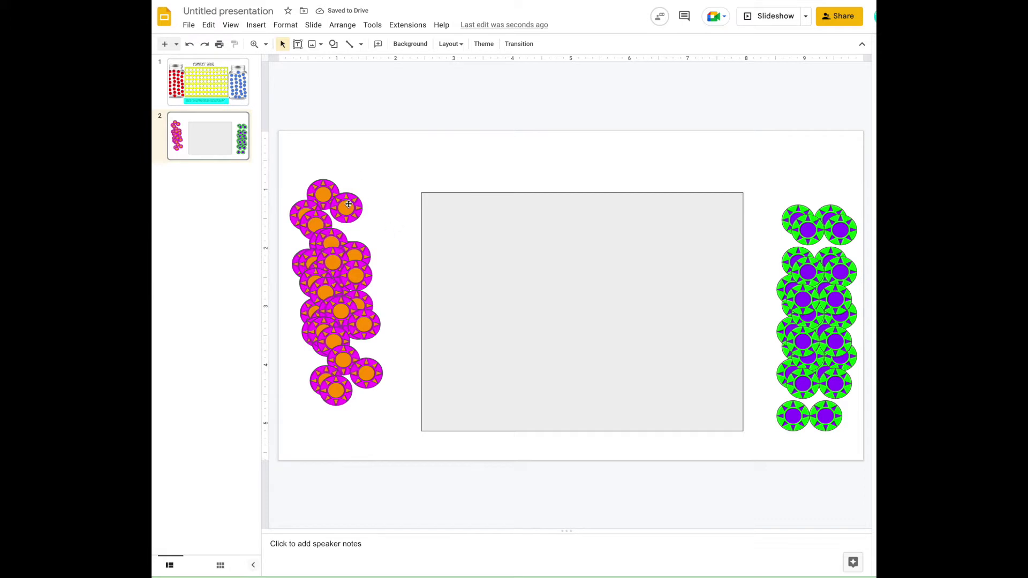
# Step: Draw a small oval circle in the top-left corner of the grey board
pyautogui.click(333, 44)
pyautogui.moveTo(356, 62)
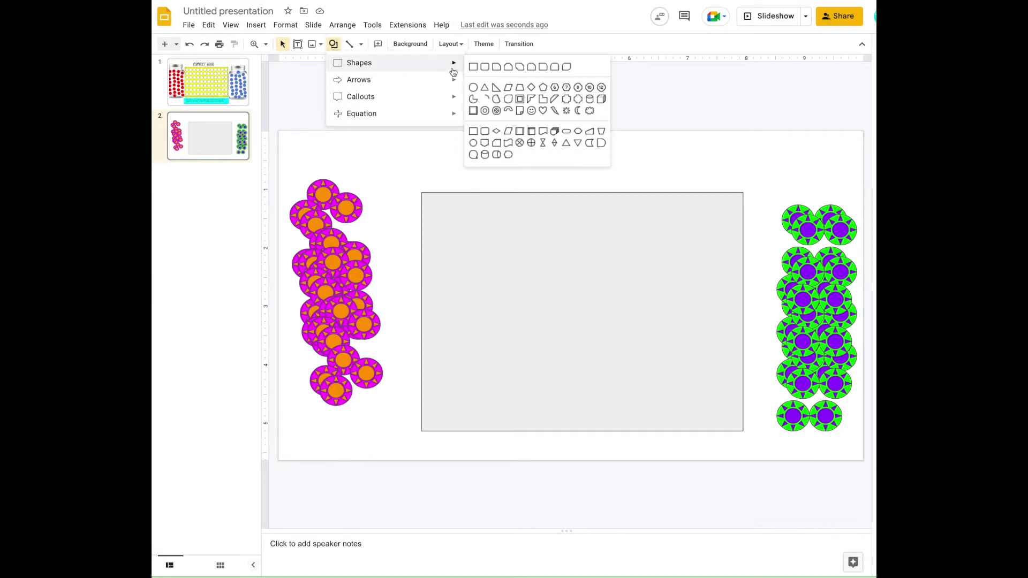
pyautogui.click(471, 85)
pyautogui.moveTo(403, 224)
pyautogui.mouseDown()
pyautogui.moveTo(432, 253)
pyautogui.moveTo(343, 209)
pyautogui.moveTo(452, 223)
pyautogui.mouseUp()
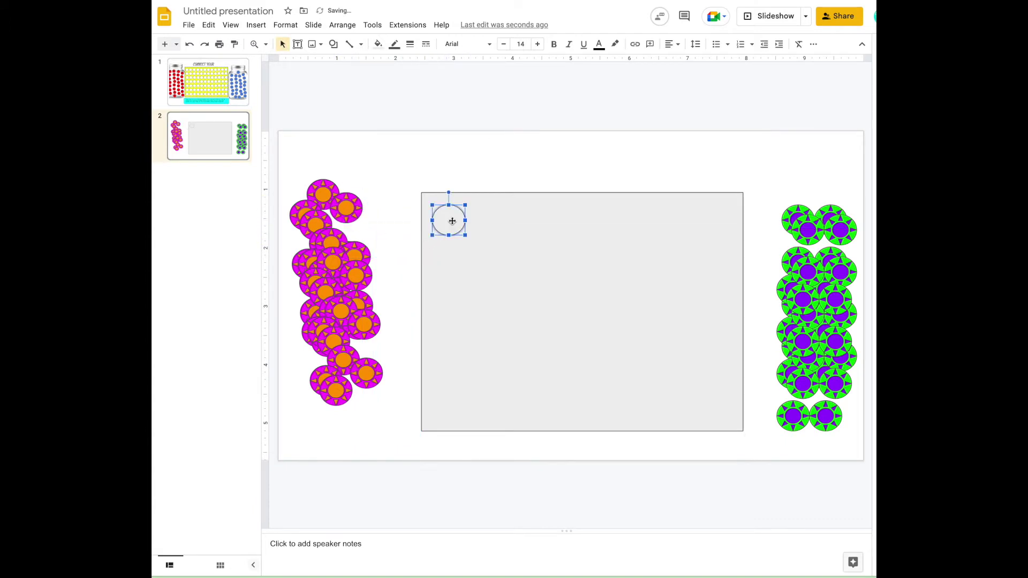
# Step: Fill the board yellow and make the small circle white with a thicker outline
pyautogui.click(498, 257)
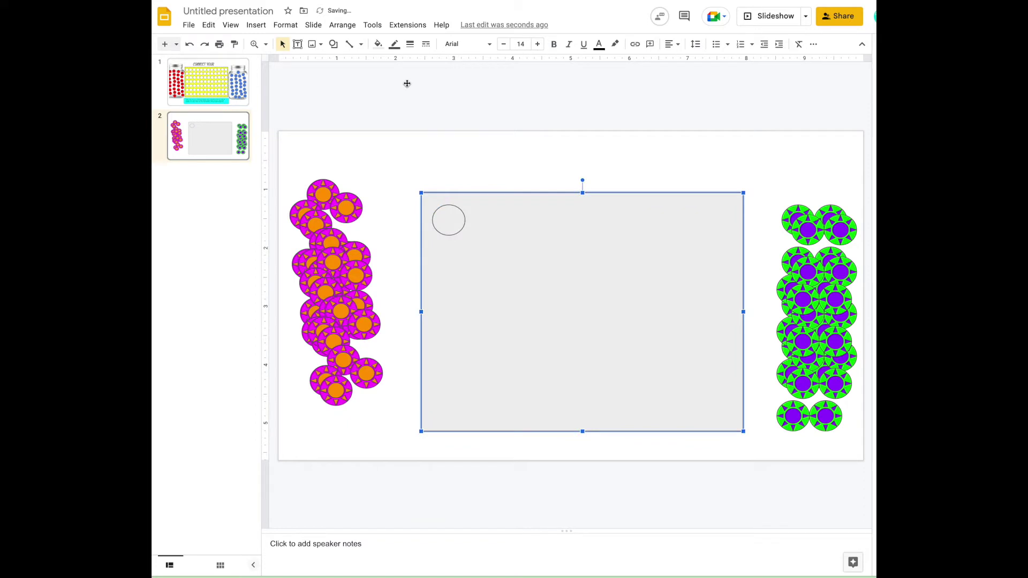
pyautogui.click(378, 44)
pyautogui.click(416, 162)
pyautogui.click(458, 221)
pyautogui.click(378, 43)
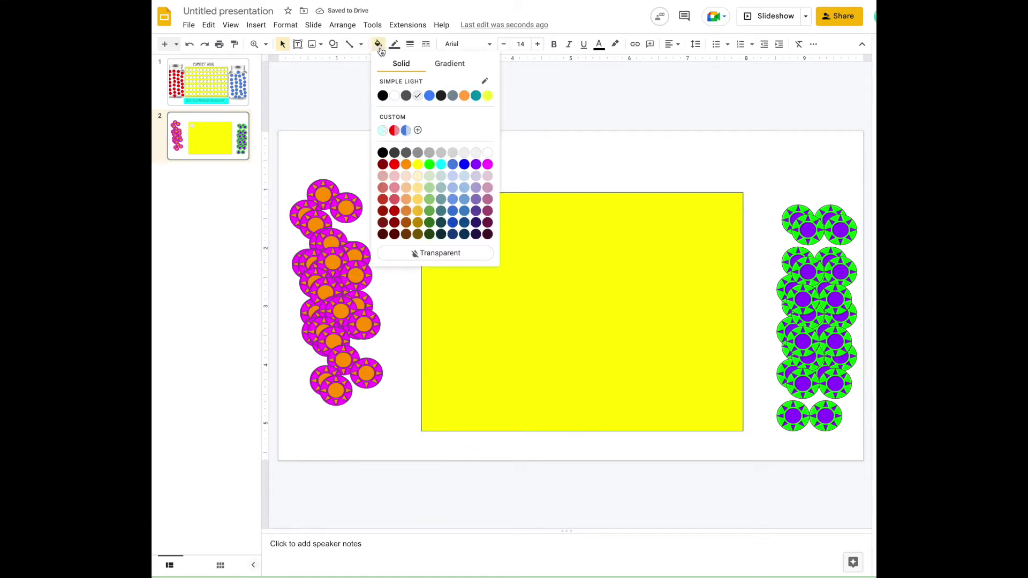
pyautogui.click(400, 95)
pyautogui.click(410, 44)
pyautogui.click(429, 80)
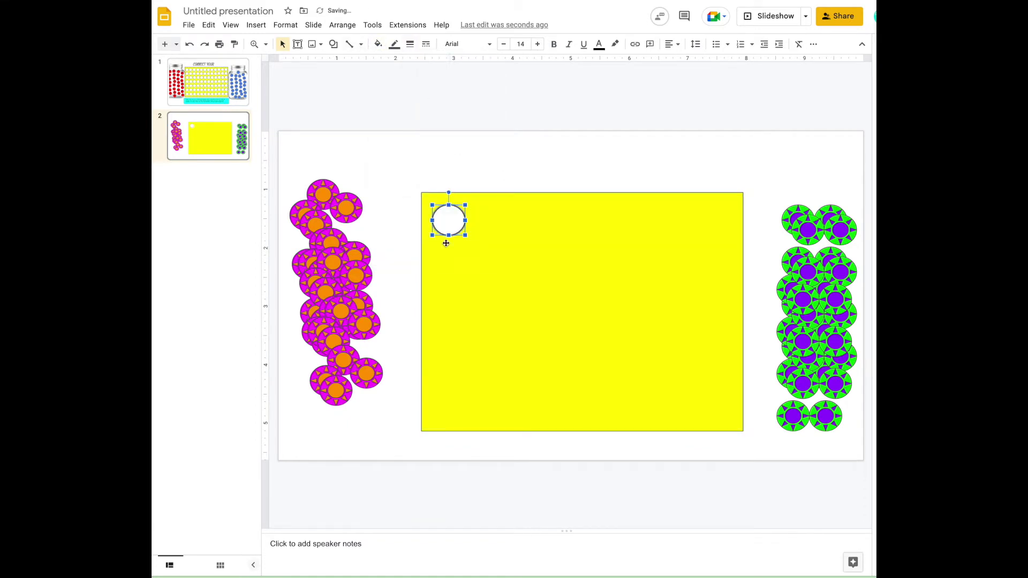
pyautogui.click(476, 169)
# Step: Duplicate the white circle into a row of nine across the board's top and widen the board
pyautogui.click(445, 236)
pyautogui.moveTo(444, 236); pyautogui.dragTo(492, 222)
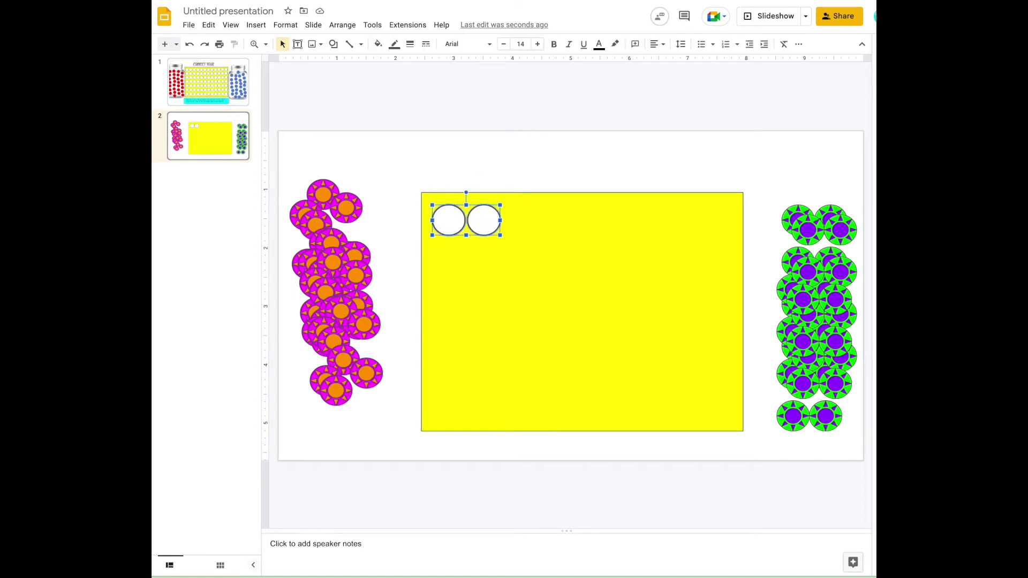
pyautogui.moveTo(514, 219); pyautogui.dragTo(562, 222)
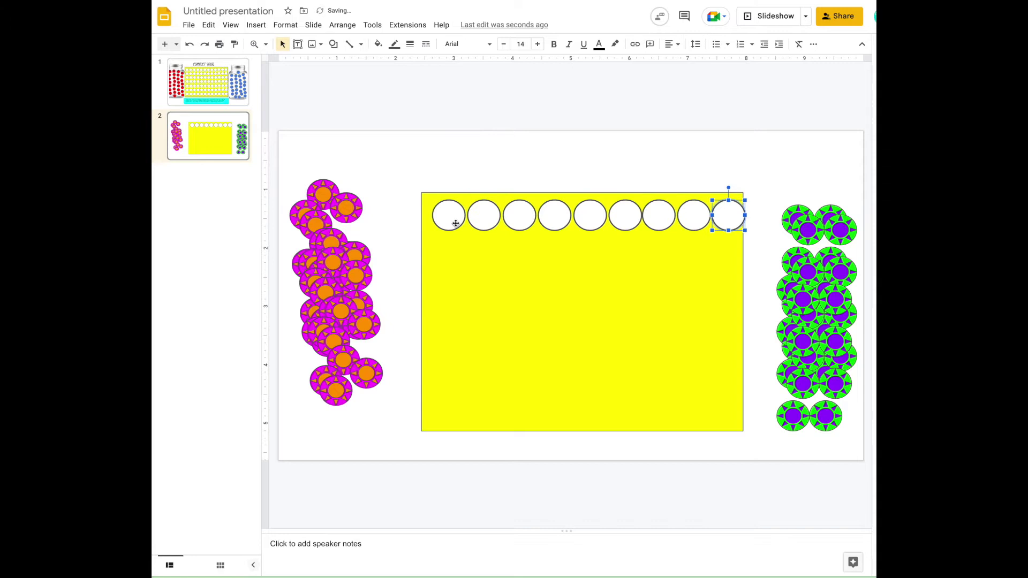
pyautogui.click(471, 267)
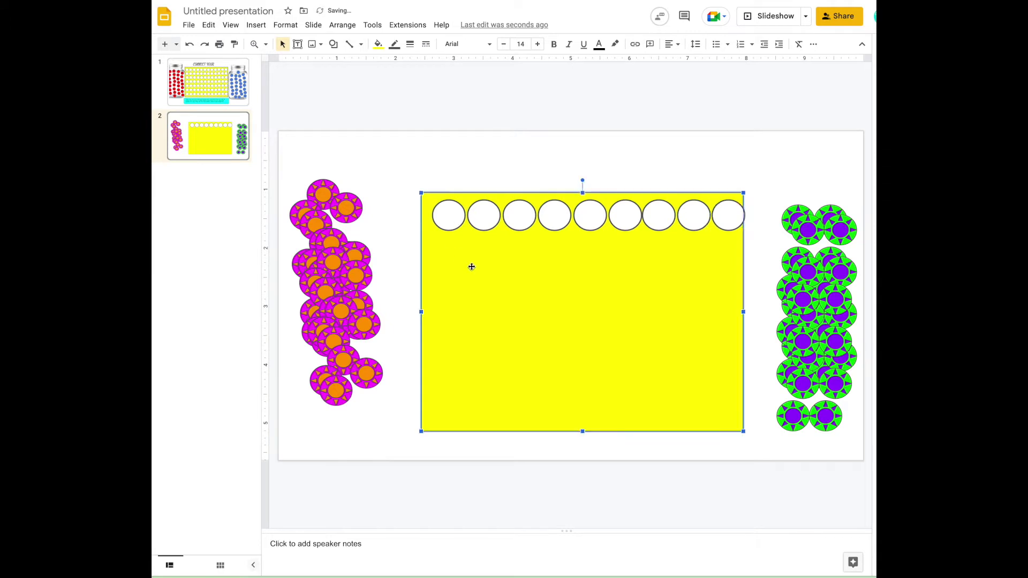
pyautogui.moveTo(743, 313); pyautogui.dragTo(753, 311)
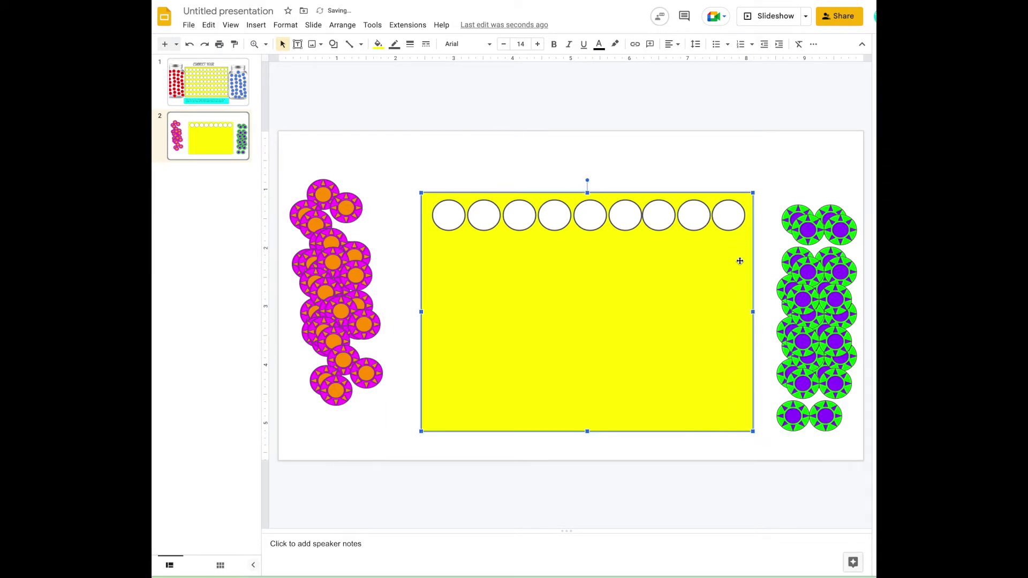
pyautogui.click(730, 169)
# Step: Select all nine white circles in the board's top row
pyautogui.click(449, 218)
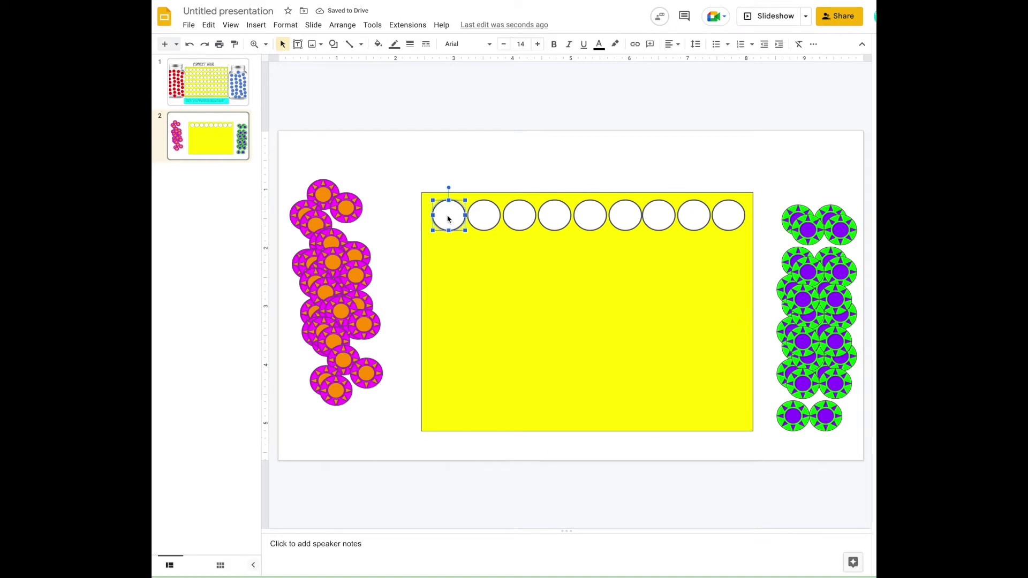
pyautogui.keyDown('shift'); pyautogui.click(483, 219); pyautogui.keyUp('shift')
pyautogui.keyDown('shift'); pyautogui.click(519, 218); pyautogui.keyUp('shift')
pyautogui.keyDown('shift'); pyautogui.click(554, 218); pyautogui.keyUp('shift')
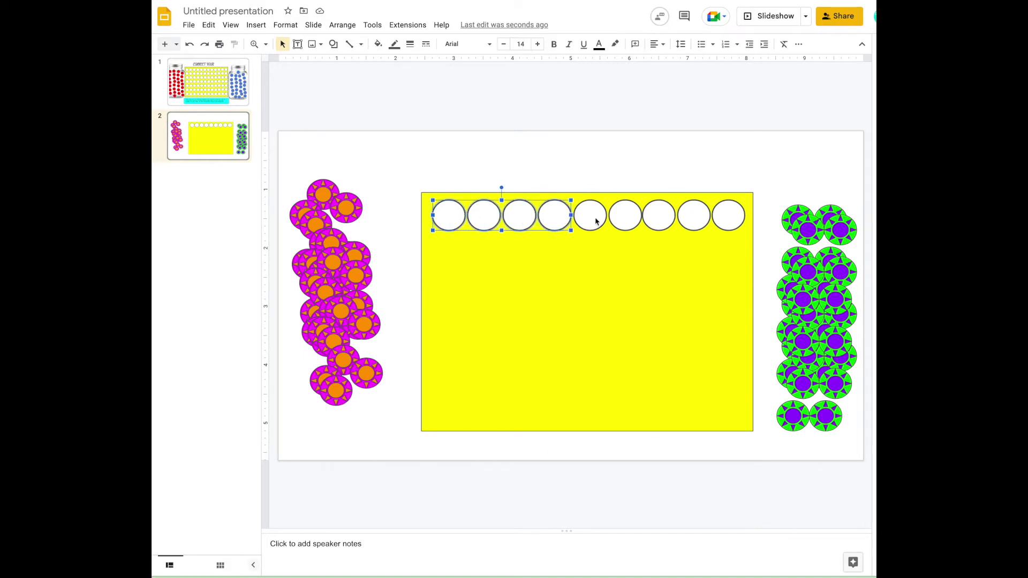
pyautogui.keyDown('shift'); pyautogui.click(589, 219); pyautogui.keyUp('shift')
pyautogui.keyDown('shift'); pyautogui.click(626, 222); pyautogui.keyUp('shift')
pyautogui.keyDown('shift'); pyautogui.click(659, 221); pyautogui.keyUp('shift')
pyautogui.keyDown('shift'); pyautogui.click(694, 221); pyautogui.keyUp('shift')
pyautogui.keyDown('shift'); pyautogui.click(724, 221); pyautogui.keyUp('shift')
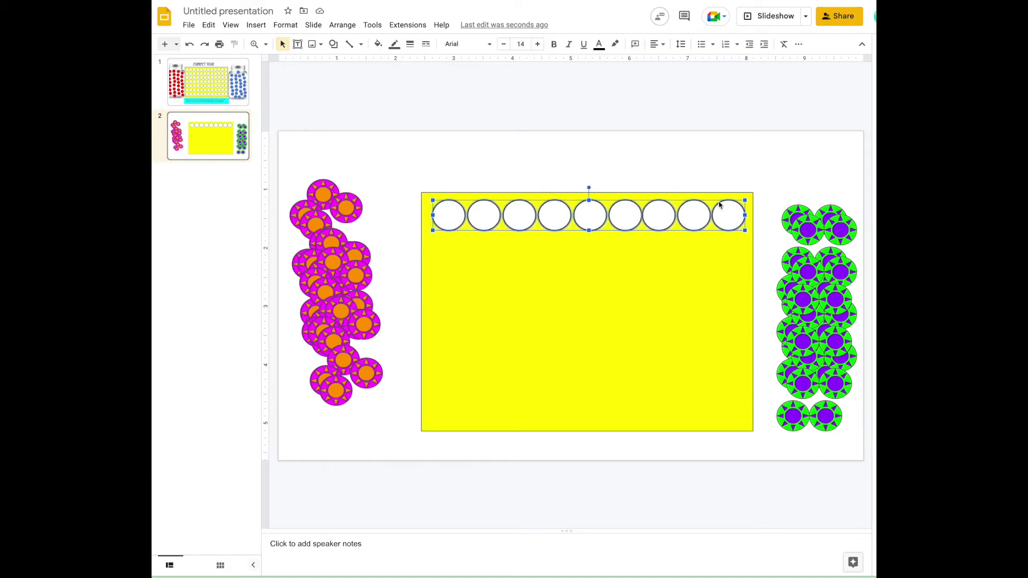
pyautogui.click(688, 168)
# Step: Paste the circle row three times below it to form rows two to four
pyautogui.hotkey('ctrl', 'v')
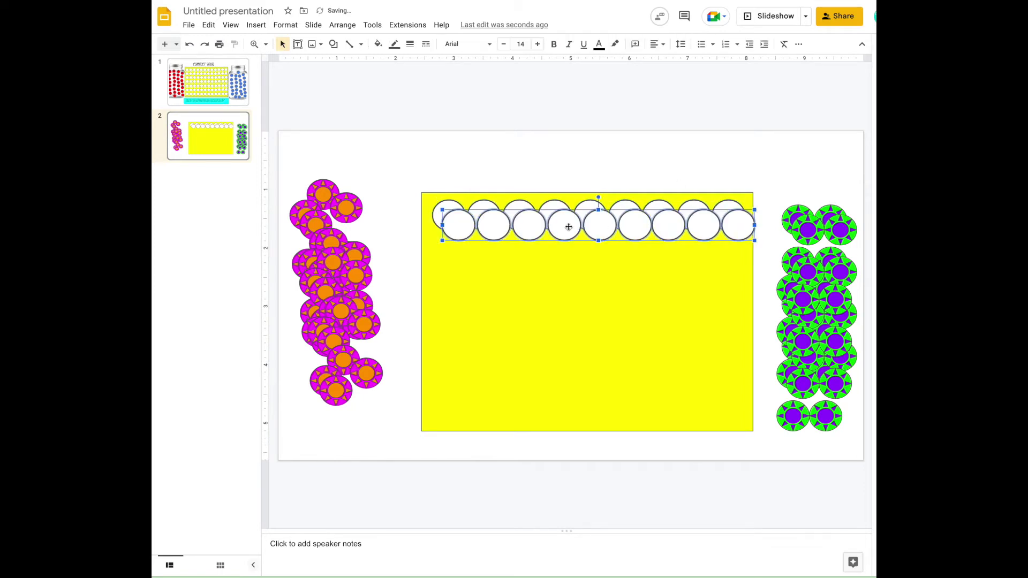
pyautogui.moveTo(567, 223); pyautogui.dragTo(560, 257)
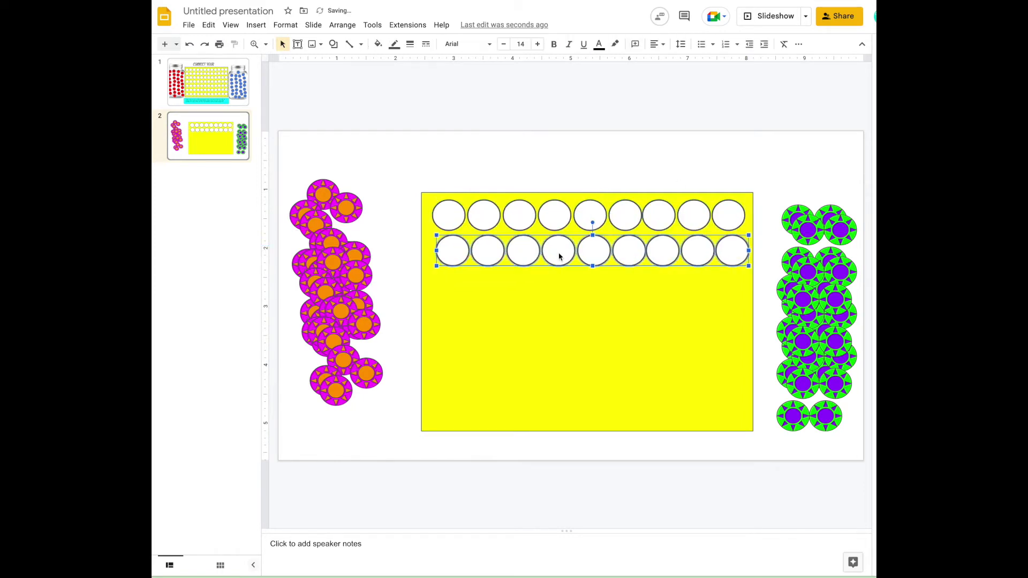
pyautogui.click(551, 170)
pyautogui.hotkey('ctrl', 'v')
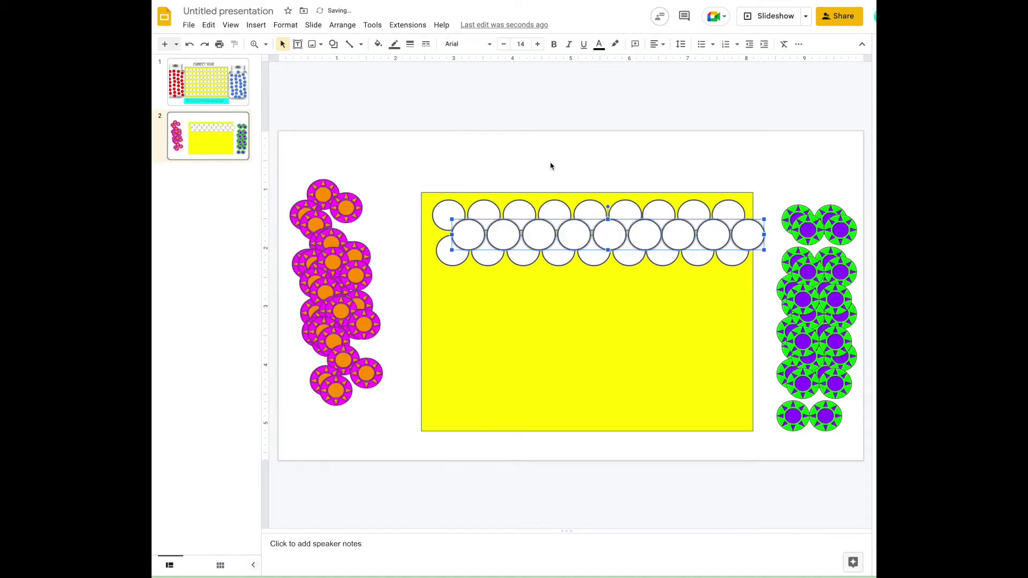
pyautogui.moveTo(500, 275); pyautogui.dragTo(489, 292)
pyautogui.hotkey('ctrl', 'v')
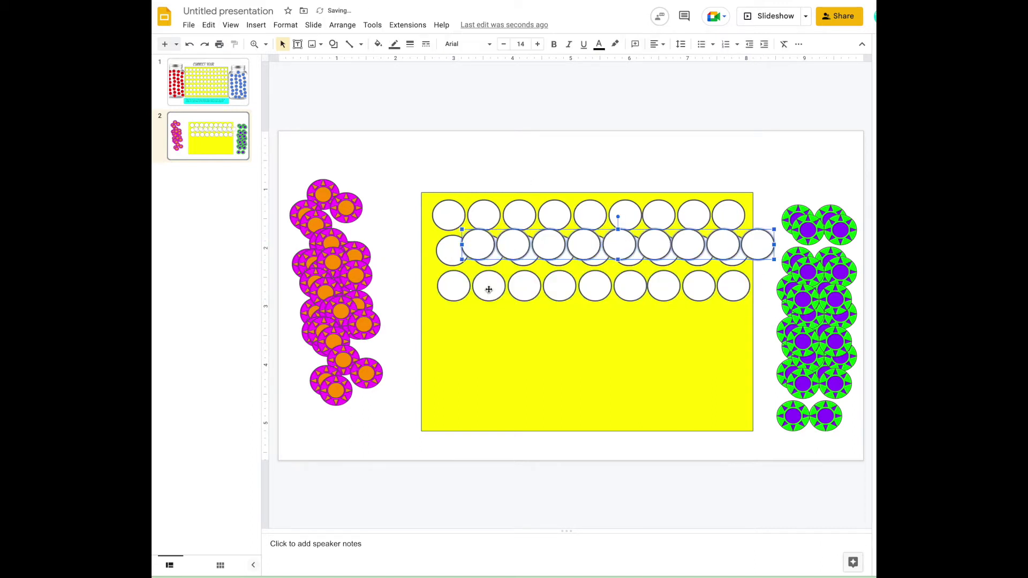
pyautogui.moveTo(480, 248); pyautogui.dragTo(460, 324)
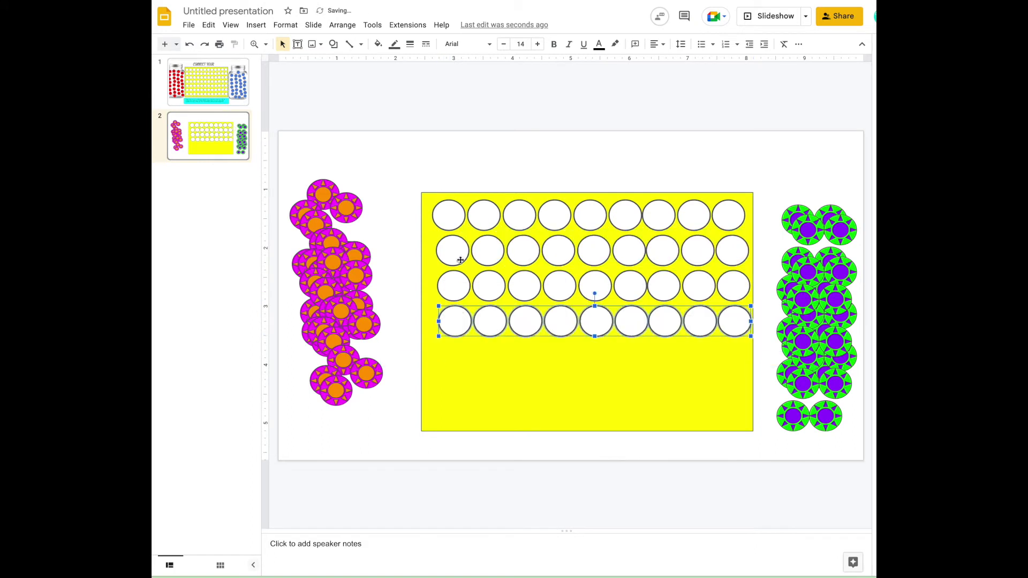
# Step: Paste rows five and six and nudge a misaligned circle into line
pyautogui.hotkey('ctrl', 'v')
pyautogui.moveTo(491, 258); pyautogui.dragTo(454, 354)
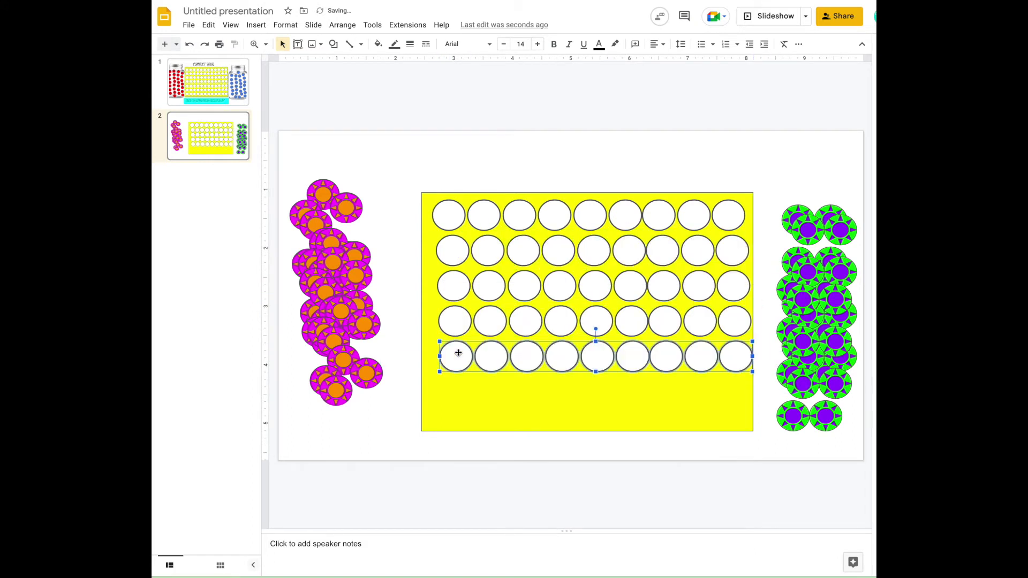
pyautogui.hotkey('ctrl', 'v')
pyautogui.moveTo(493, 265); pyautogui.dragTo(457, 394)
pyautogui.click(458, 357)
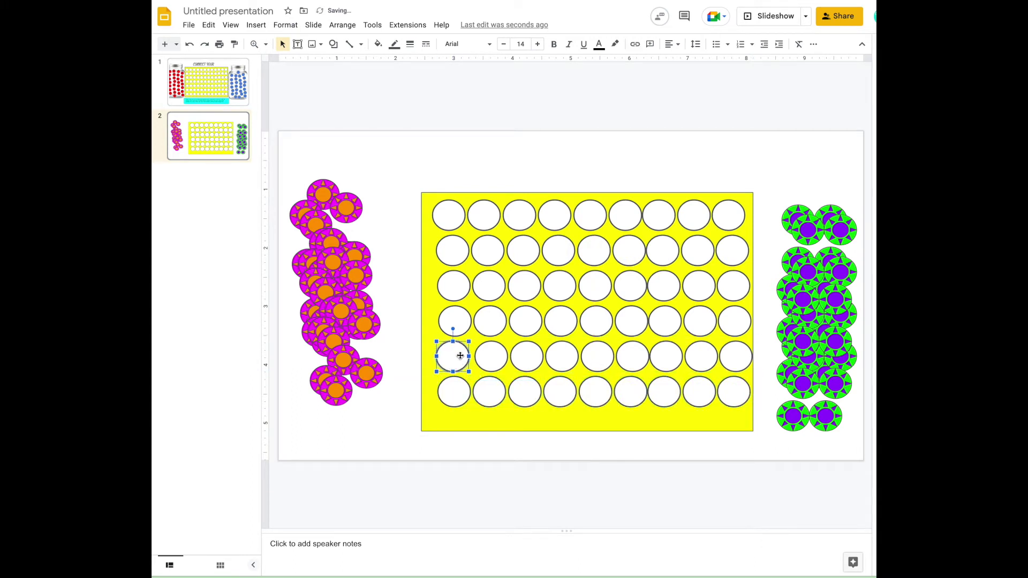
pyautogui.moveTo(459, 356); pyautogui.dragTo(463, 357)
pyautogui.click(750, 196)
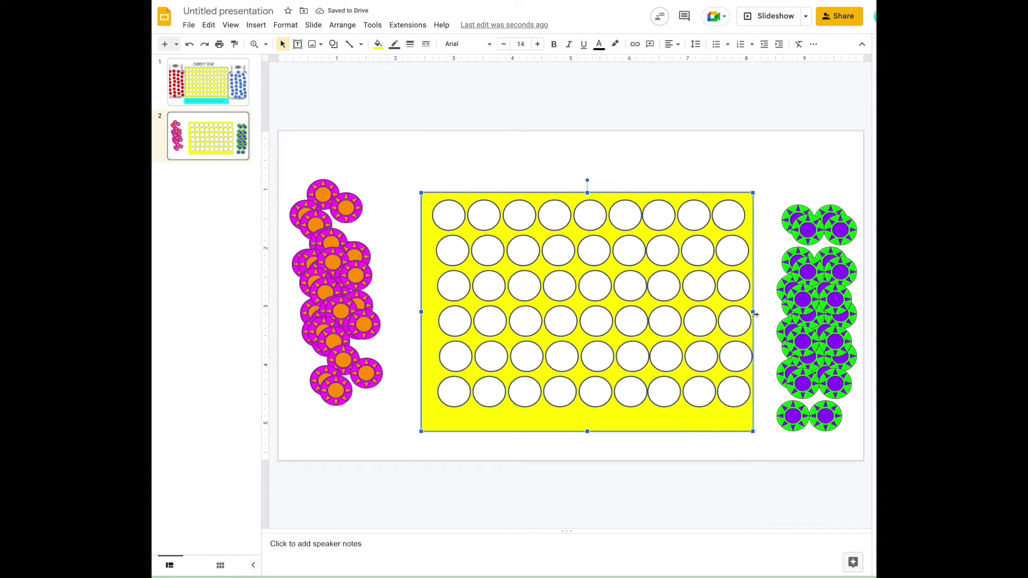
# Step: Adjust the board's side edges and shift the board with its circles slightly left
pyautogui.moveTo(755, 314); pyautogui.dragTo(764, 314)
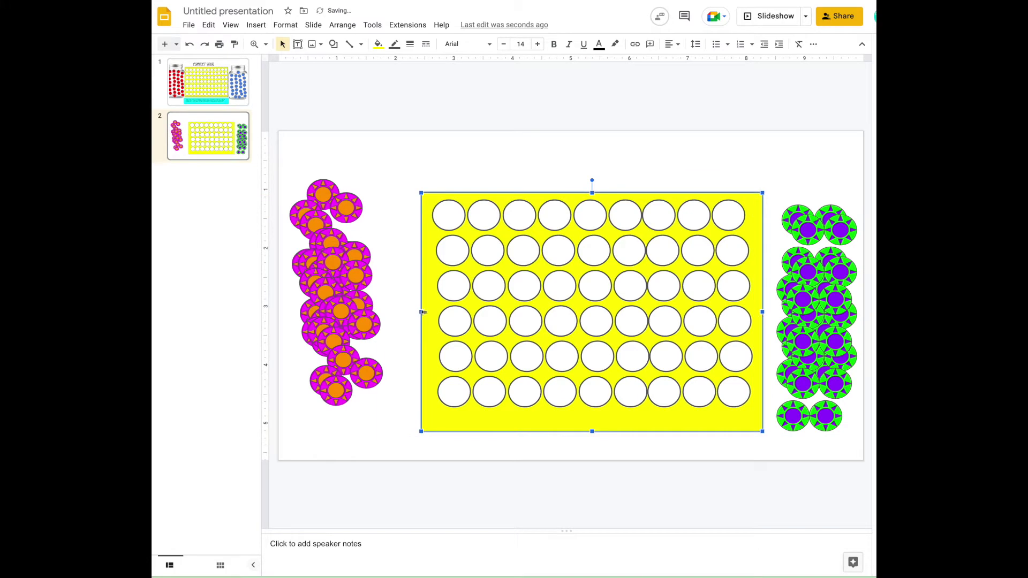
pyautogui.moveTo(423, 312); pyautogui.dragTo(427, 312)
pyautogui.moveTo(415, 160); pyautogui.dragTo(763, 444)
pyautogui.moveTo(733, 409); pyautogui.dragTo(719, 420)
pyautogui.click(770, 376)
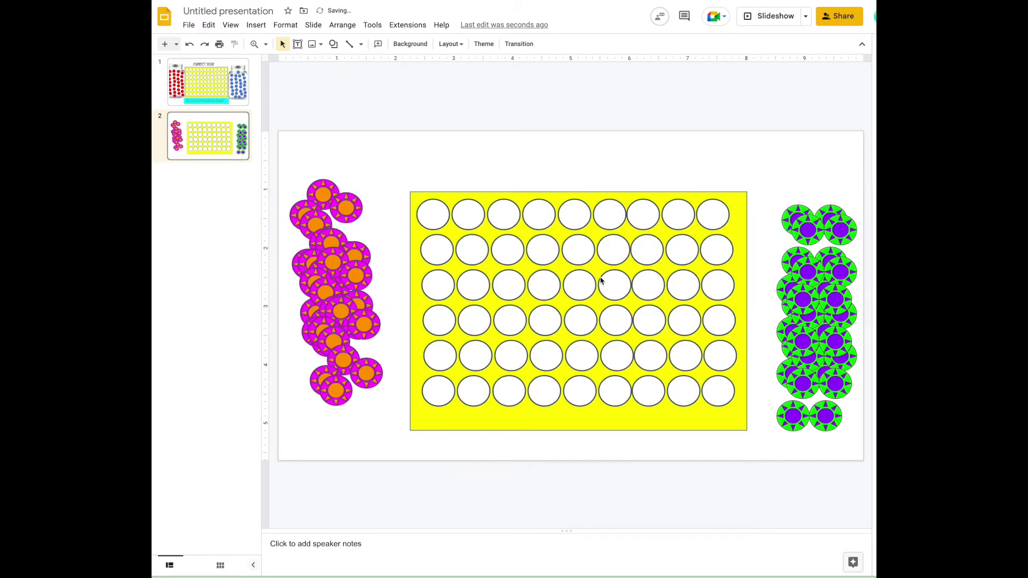
# Step: Shorten the yellow board to fit the circles and move one magenta counter out beside its cluster
pyautogui.click(712, 218)
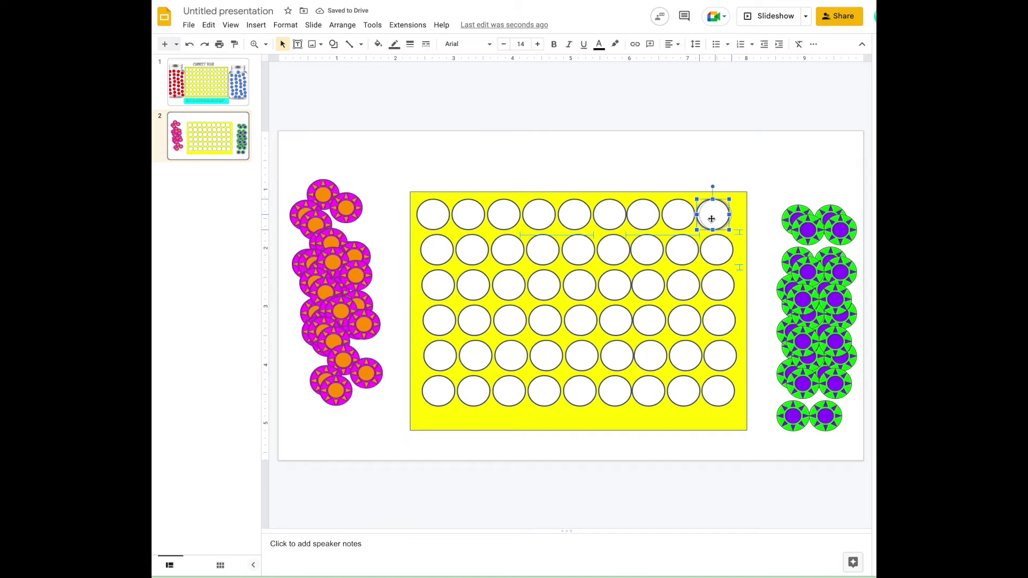
pyautogui.moveTo(711, 219); pyautogui.dragTo(714, 219)
pyautogui.click(608, 441)
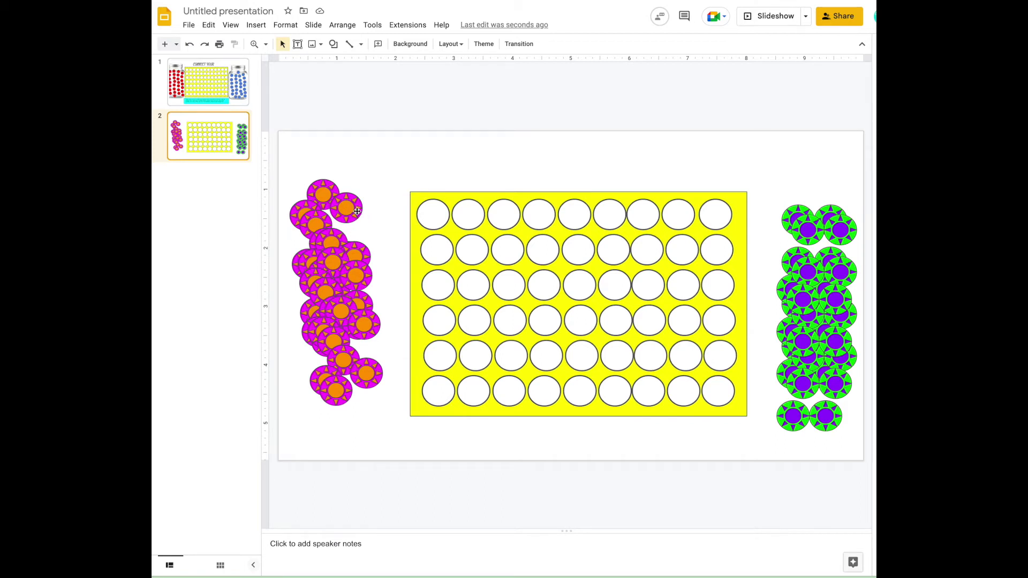
pyautogui.moveTo(345, 208); pyautogui.dragTo(432, 212)
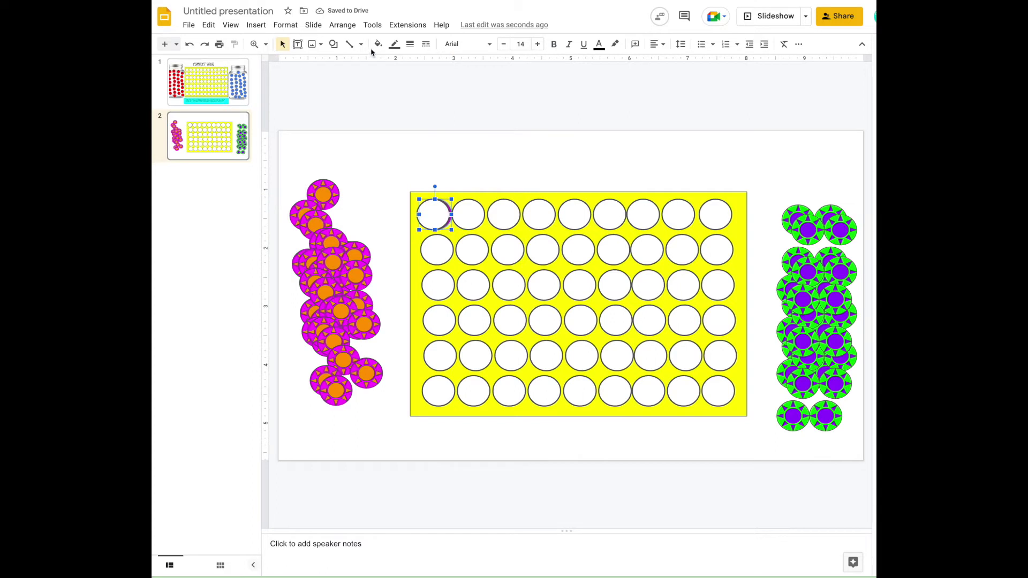
# Step: Undo the counter move, bring the magenta cluster to the front, and test a counter in the first hole
pyautogui.click(189, 43)
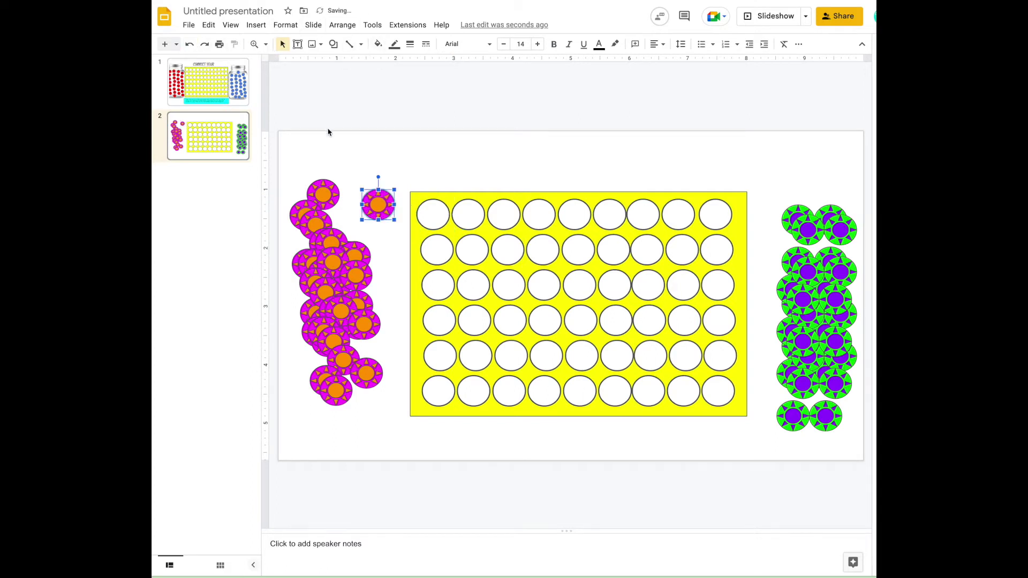
pyautogui.click(371, 148)
pyautogui.moveTo(286, 160); pyautogui.dragTo(402, 410)
pyautogui.click(342, 25)
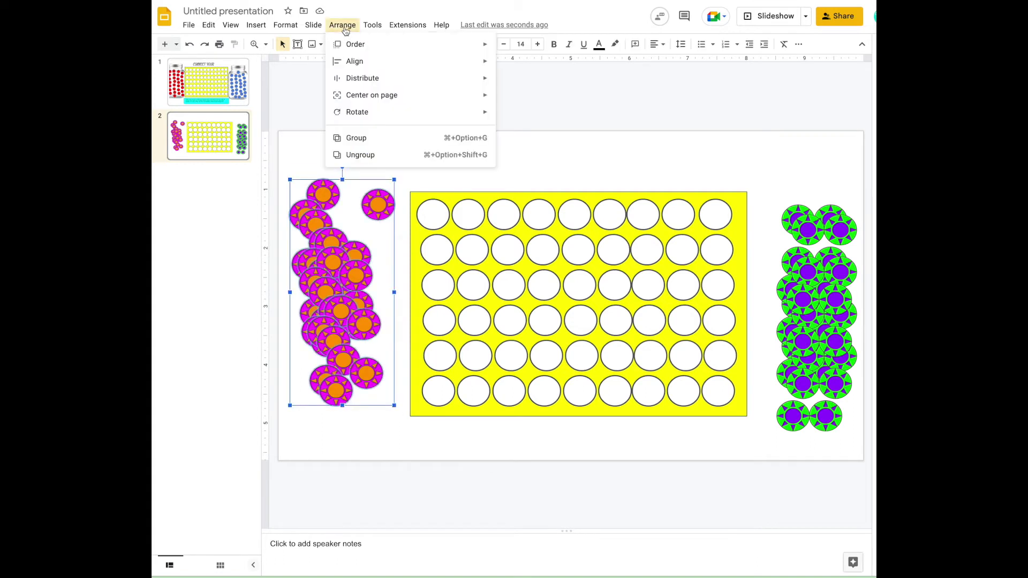
pyautogui.moveTo(353, 44)
pyautogui.click(515, 49)
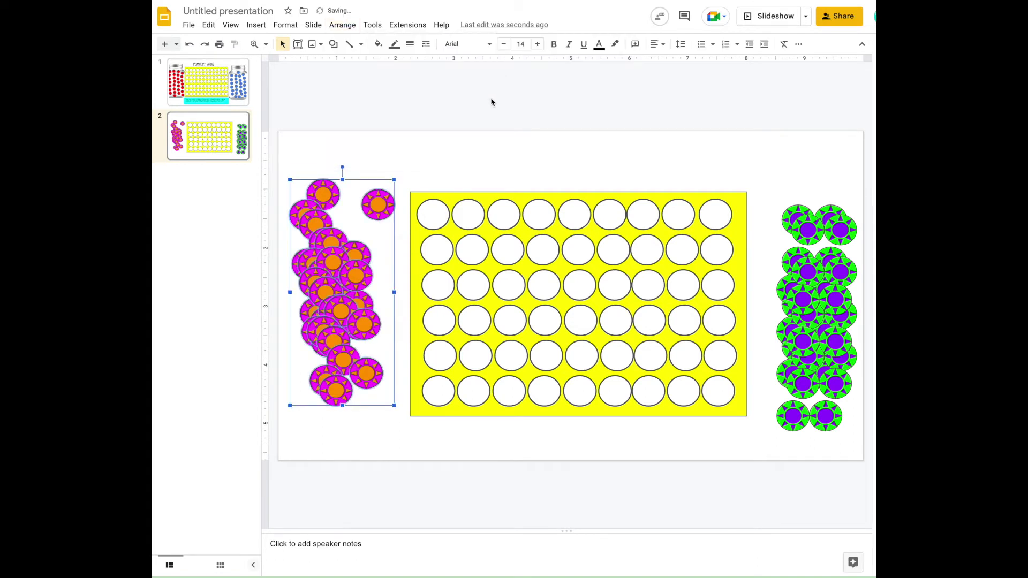
pyautogui.click(398, 201)
pyautogui.moveTo(379, 208); pyautogui.dragTo(430, 215)
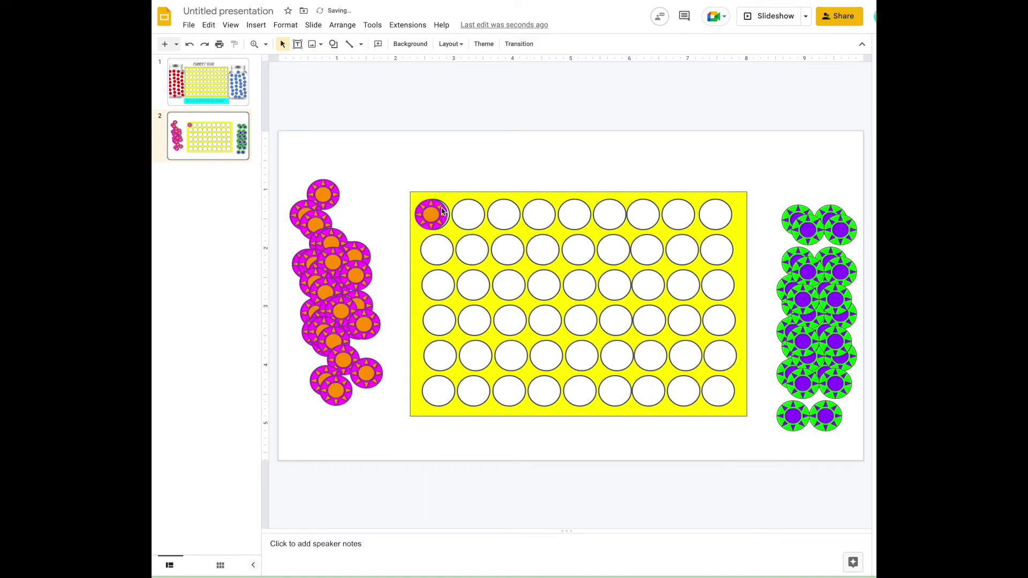
pyautogui.moveTo(442, 212); pyautogui.dragTo(370, 211)
# Step: Bring the green counter cluster to the front and test a magenta counter over the board
pyautogui.moveTo(749, 156); pyautogui.dragTo(865, 434)
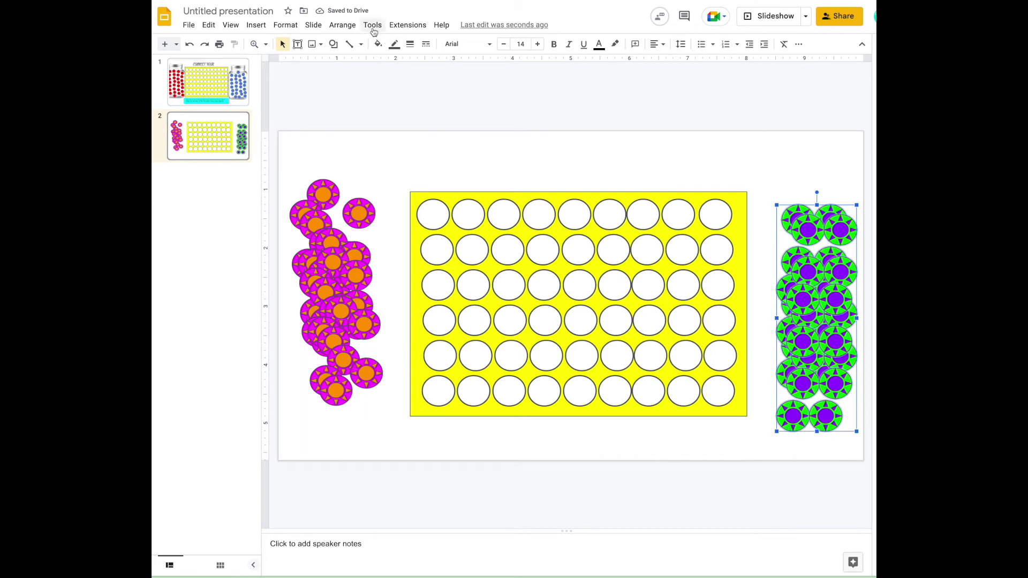
pyautogui.click(342, 26)
pyautogui.moveTo(355, 44)
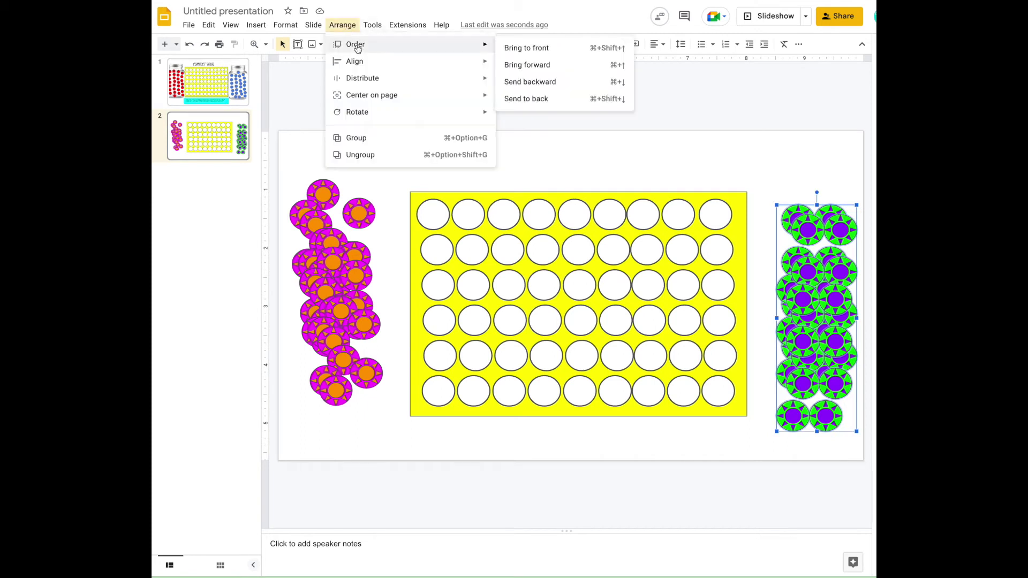
pyautogui.click(550, 48)
pyautogui.click(305, 104)
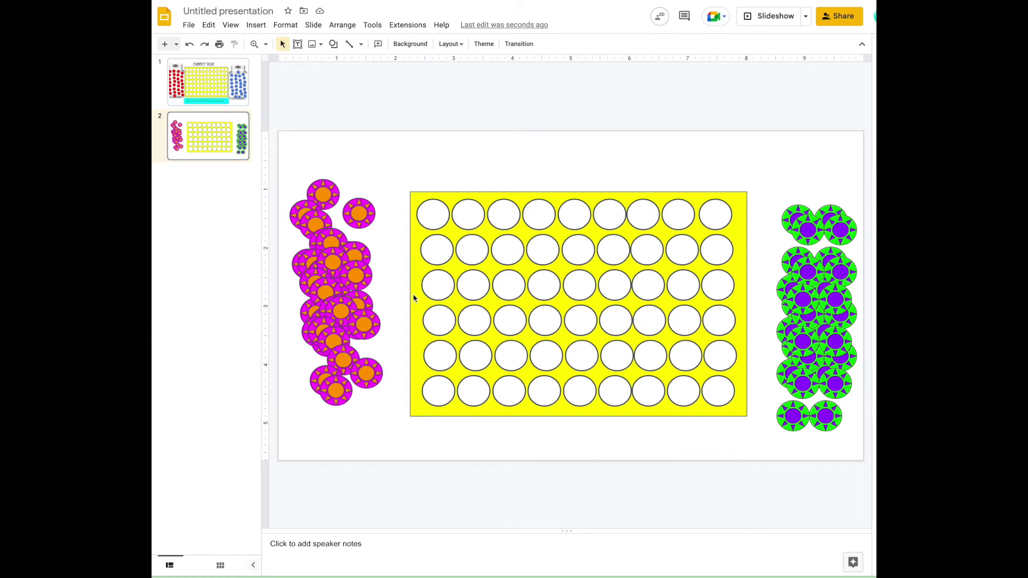
pyautogui.moveTo(360, 212); pyautogui.dragTo(368, 222)
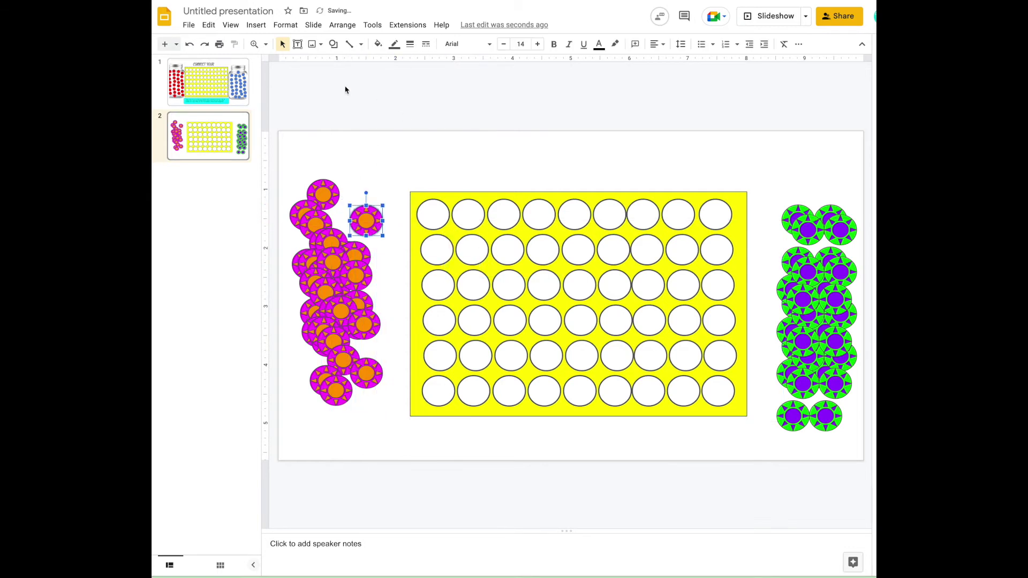
pyautogui.click(252, 26)
# Step: Search the web for 'jar clip art' and pick the clear jar with a blue lid
pyautogui.moveTo(301, 47)
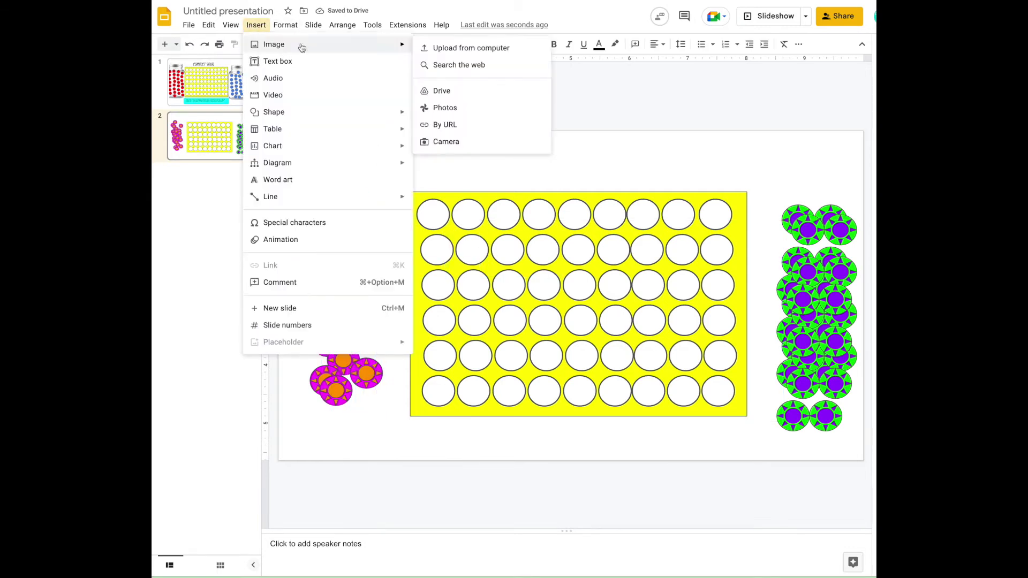
pyautogui.click(442, 71)
pyautogui.moveTo(840, 50); pyautogui.dragTo(724, 50)
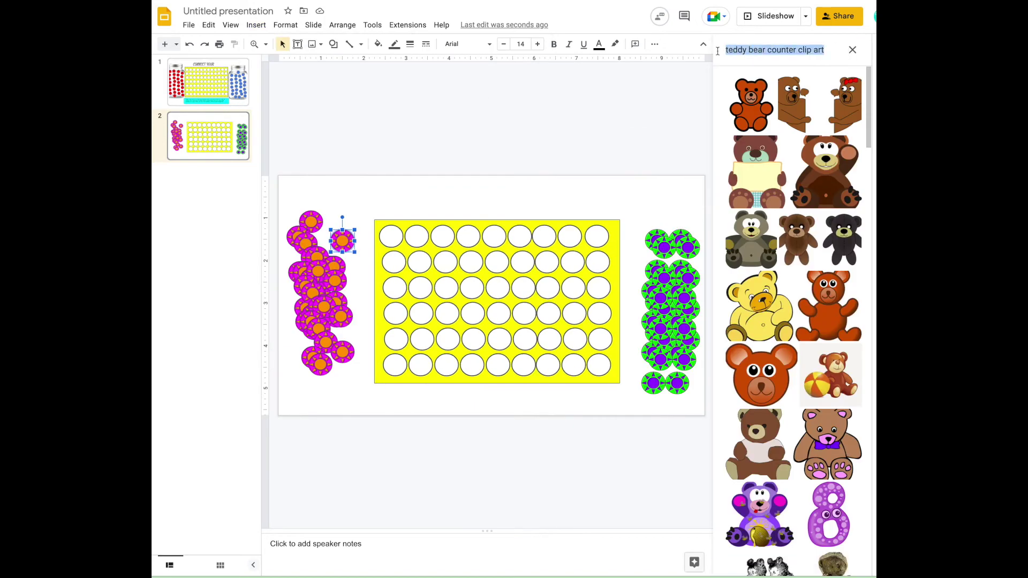
pyautogui.press('BackSpace')
pyautogui.write('jar')
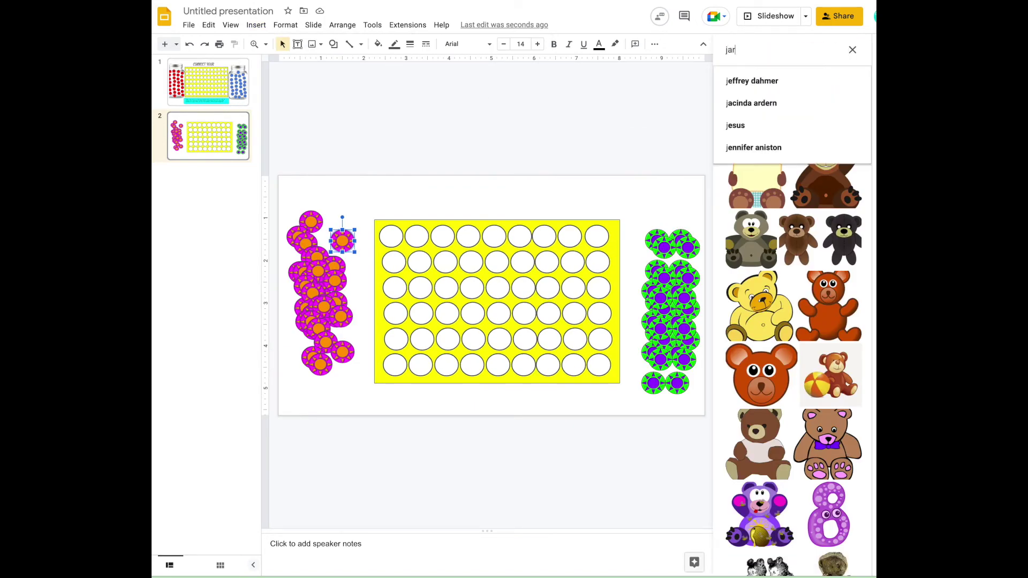
pyautogui.write(' clip art')
pyautogui.press('Return')
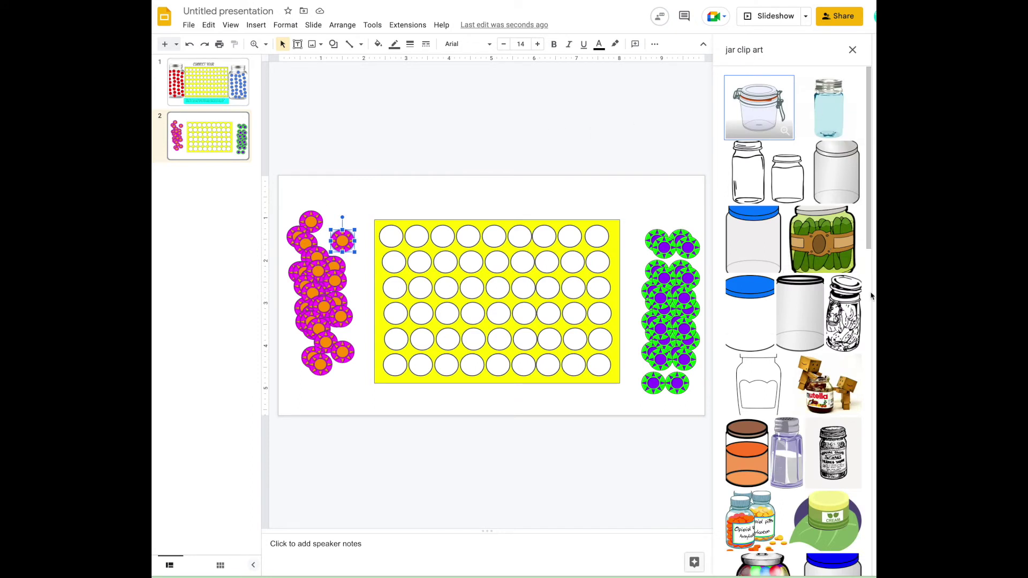
pyautogui.scroll(-1, 814, 333)
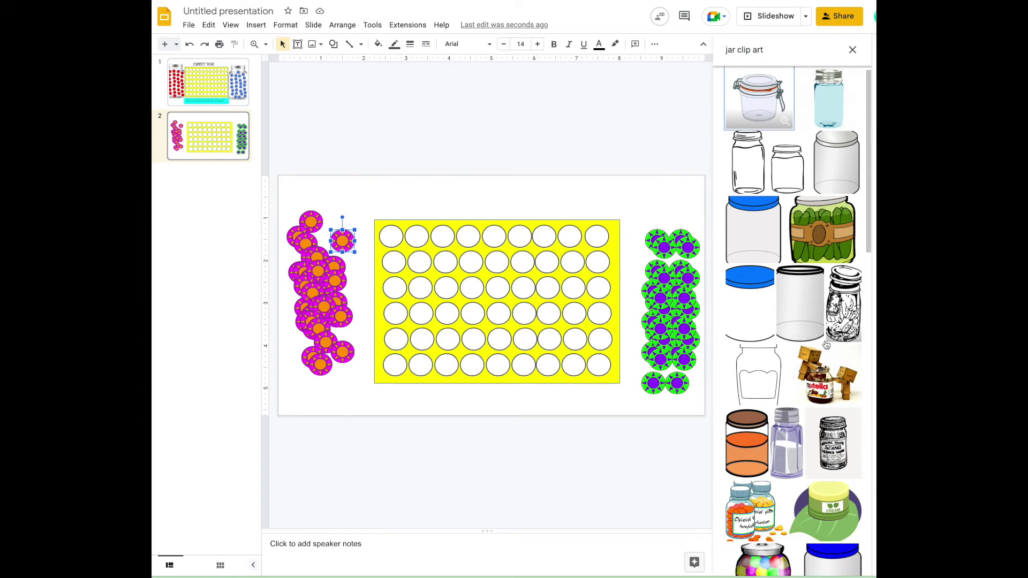
pyautogui.scroll(-6, 819, 358)
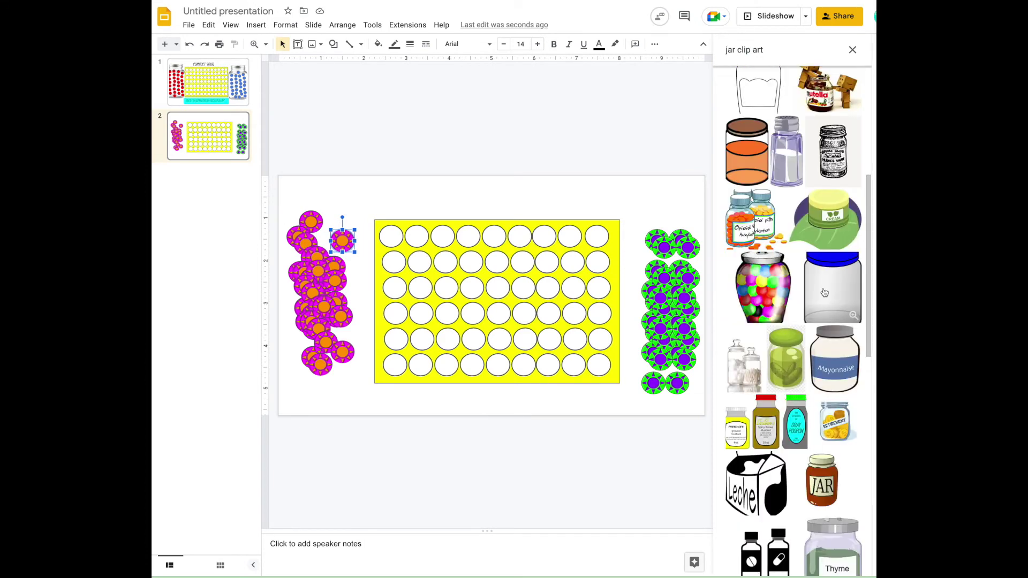
pyautogui.click(833, 287)
# Step: Insert the jar and size it over the magenta counters, then duplicate it over the green ones
pyautogui.click(839, 560)
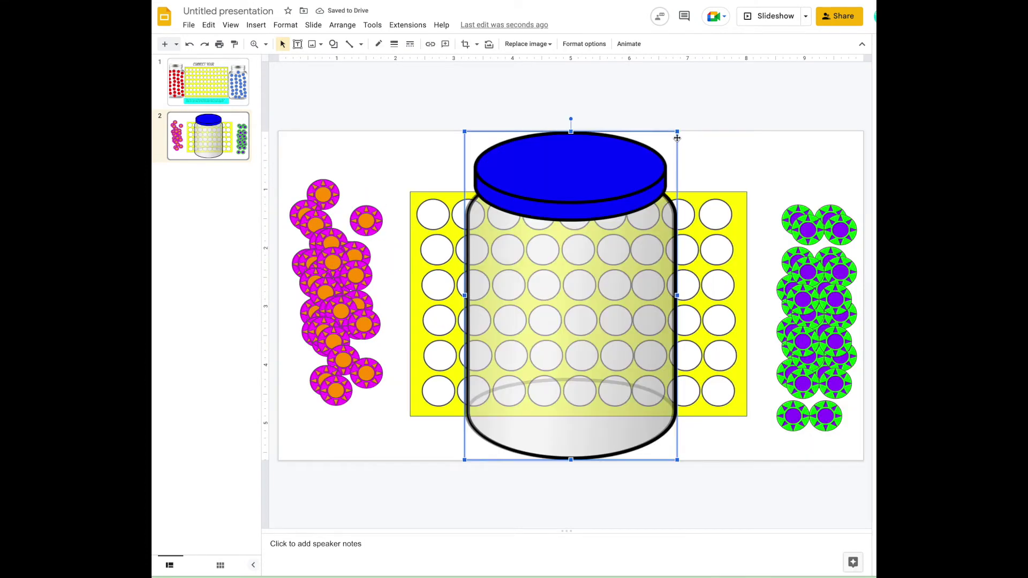
pyautogui.moveTo(678, 132); pyautogui.dragTo(605, 229)
pyautogui.moveTo(538, 276); pyautogui.dragTo(344, 232)
pyautogui.moveTo(335, 415); pyautogui.dragTo(341, 428)
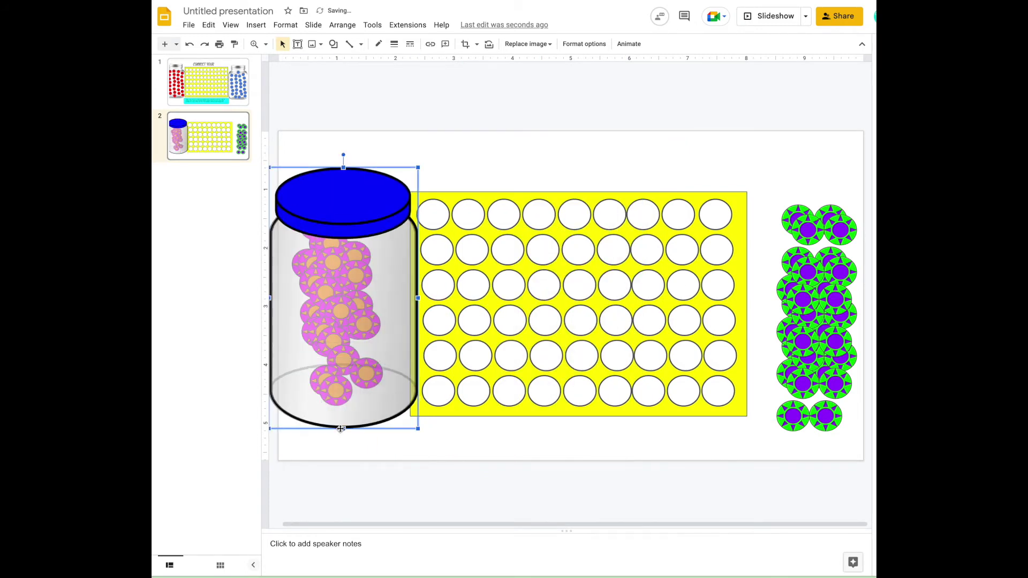
pyautogui.click(447, 147)
pyautogui.moveTo(341, 226); pyautogui.dragTo(339, 210)
pyautogui.moveTo(344, 406); pyautogui.dragTo(344, 419)
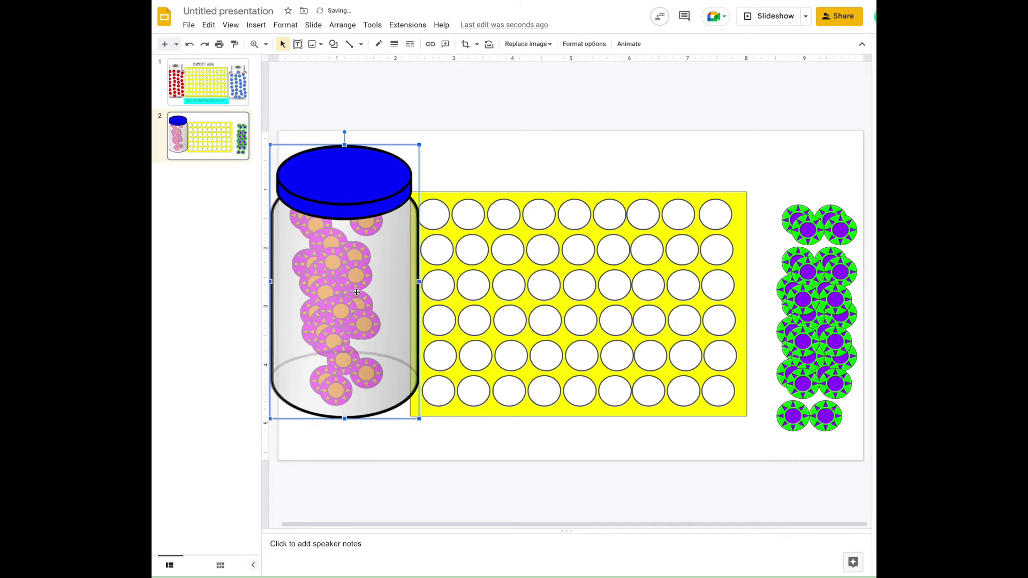
pyautogui.hotkey('ctrl', 'd')
pyautogui.moveTo(342, 292); pyautogui.dragTo(809, 299)
# Step: Send both jar images to the back, behind their counters
pyautogui.click(371, 172)
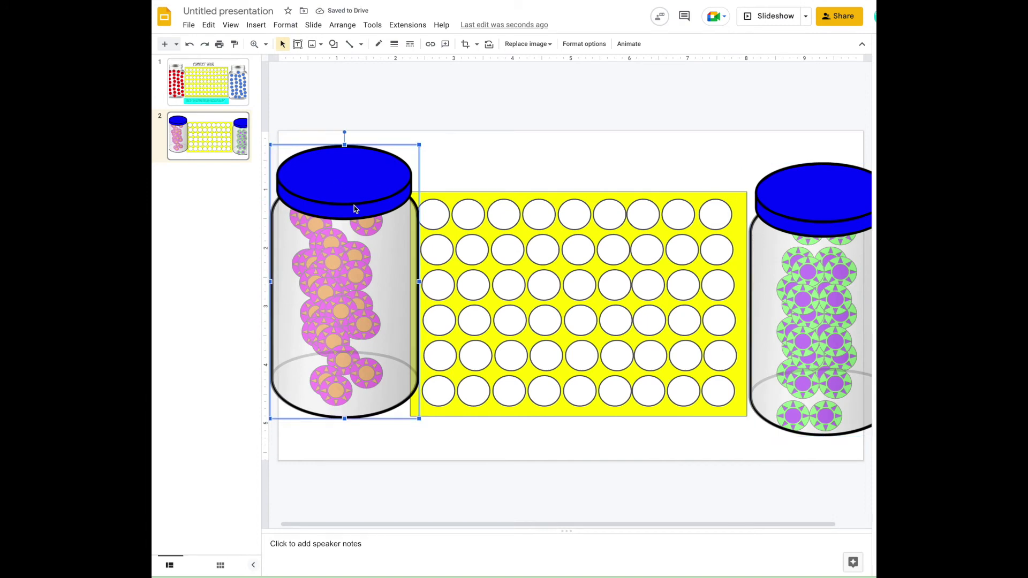
pyautogui.click(342, 25)
pyautogui.moveTo(346, 46)
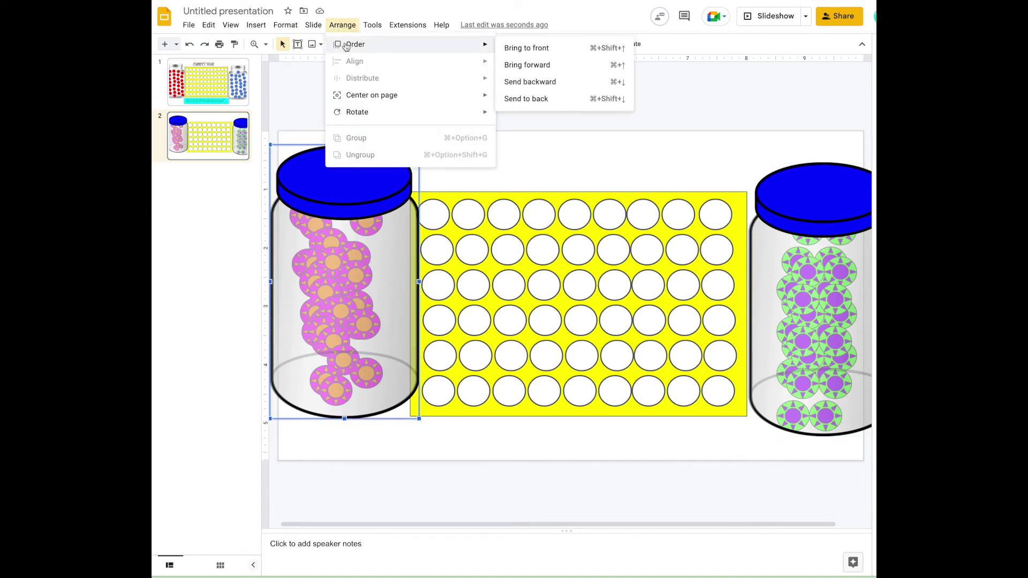
pyautogui.click(535, 98)
pyautogui.press('Tab')
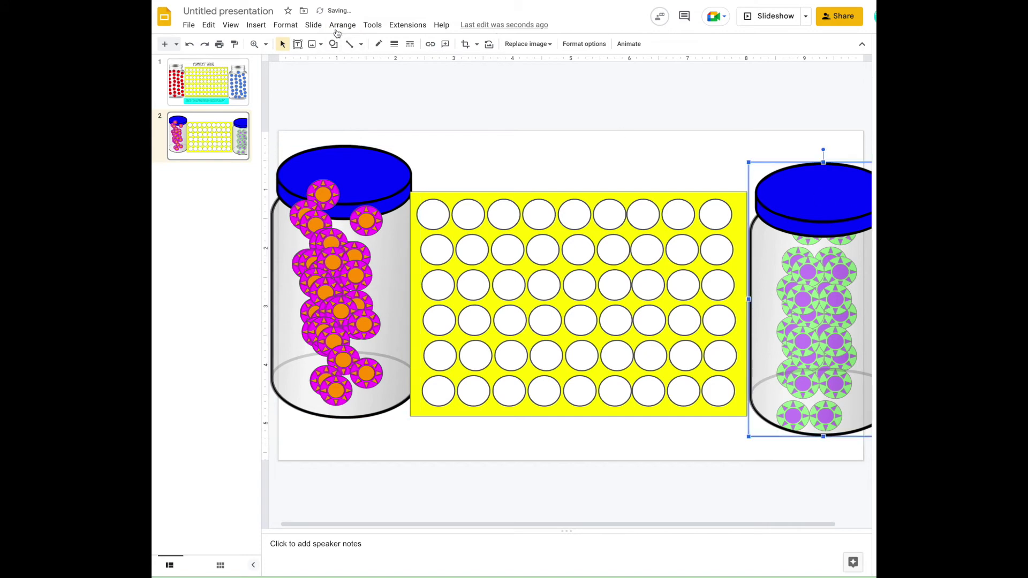
pyautogui.click(342, 24)
pyautogui.moveTo(345, 46)
pyautogui.click(535, 98)
# Step: Rearrange the magenta and green counters so they sit inside the jars
pyautogui.moveTo(324, 201); pyautogui.dragTo(384, 288)
pyautogui.moveTo(366, 223); pyautogui.dragTo(391, 251)
pyautogui.moveTo(316, 233); pyautogui.dragTo(289, 239)
pyautogui.moveTo(807, 230); pyautogui.dragTo(768, 249)
pyautogui.moveTo(840, 231); pyautogui.dragTo(855, 260)
pyautogui.click(562, 176)
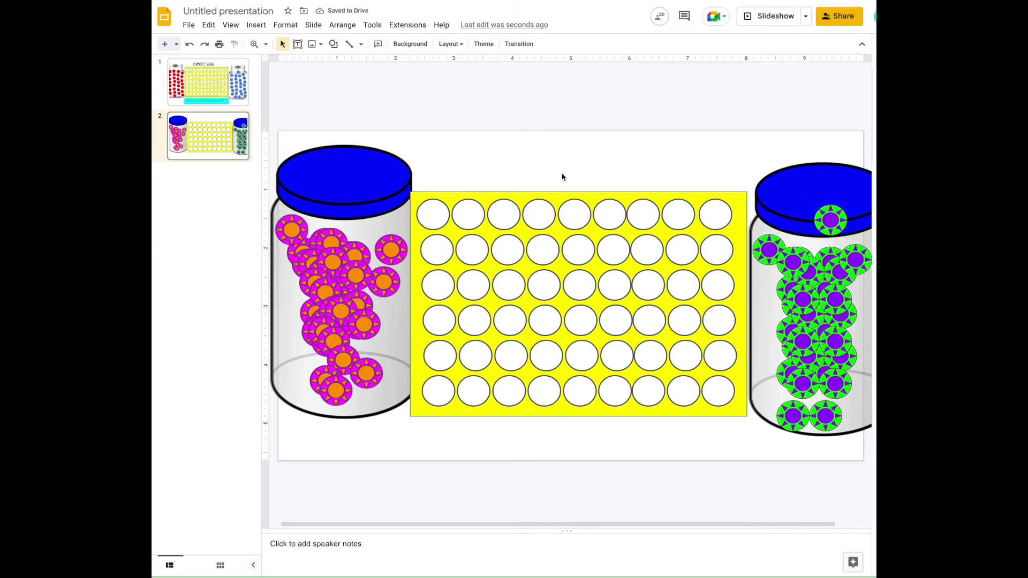
# Step: Add a 'Connect Four' text box above the yellow board
pyautogui.click(298, 45)
pyautogui.moveTo(432, 157); pyautogui.dragTo(737, 192)
pyautogui.write('Connect Four')
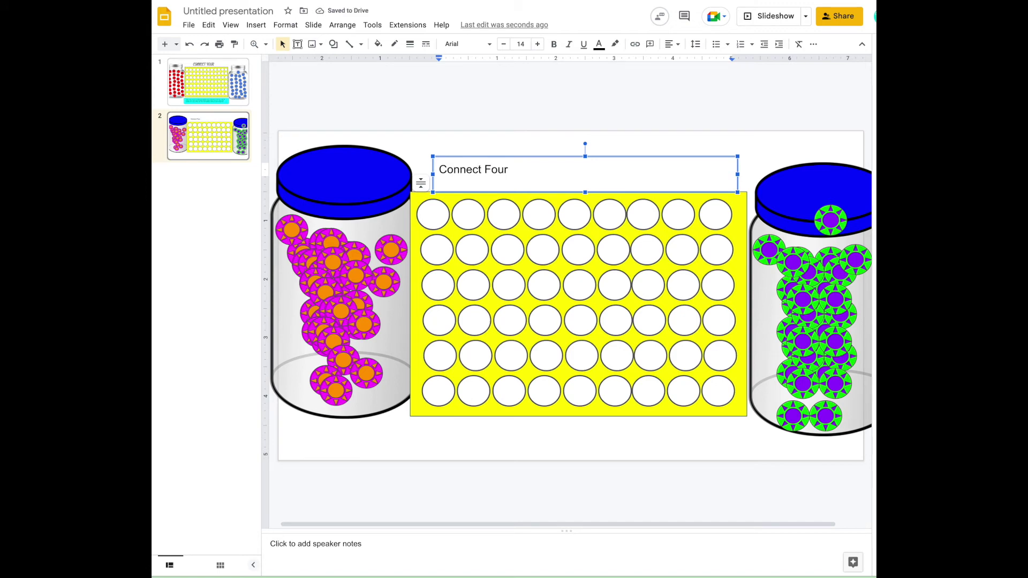
# Step: Format the Connect Four title in blue Impact, then return to slide 1
pyautogui.tripleClick(449, 180)
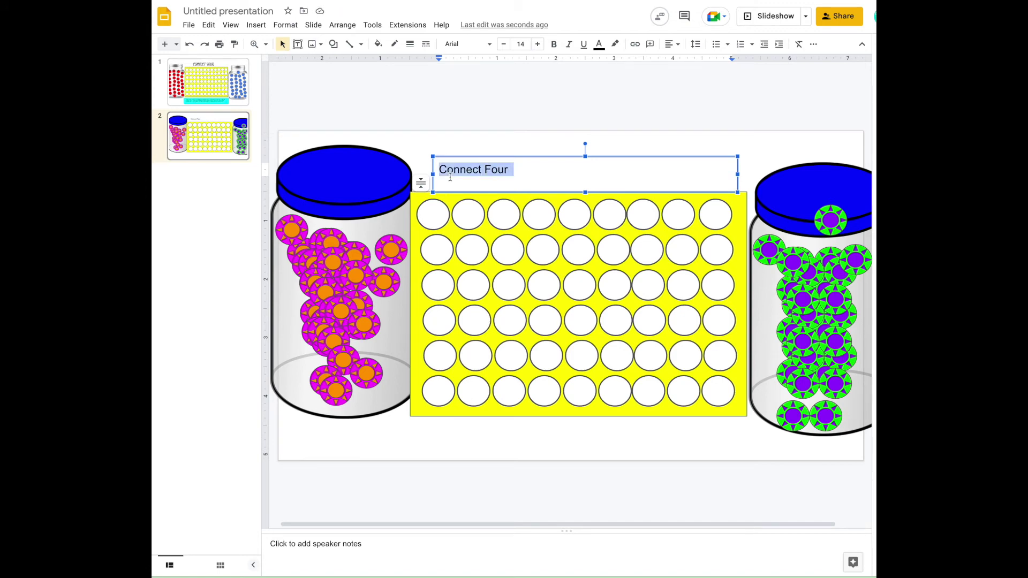
pyautogui.click(471, 45)
pyautogui.click(470, 394)
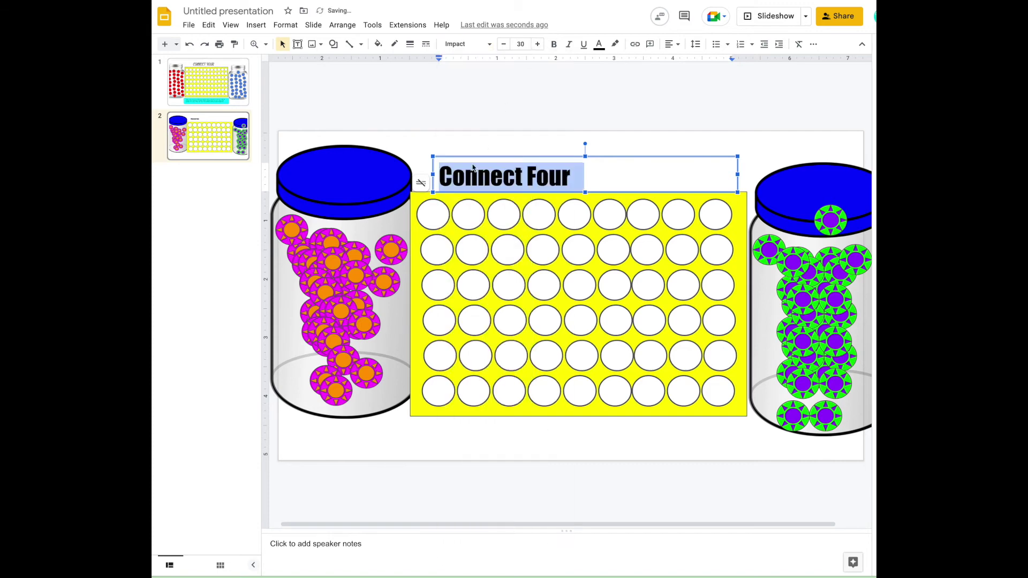
pyautogui.click(599, 43)
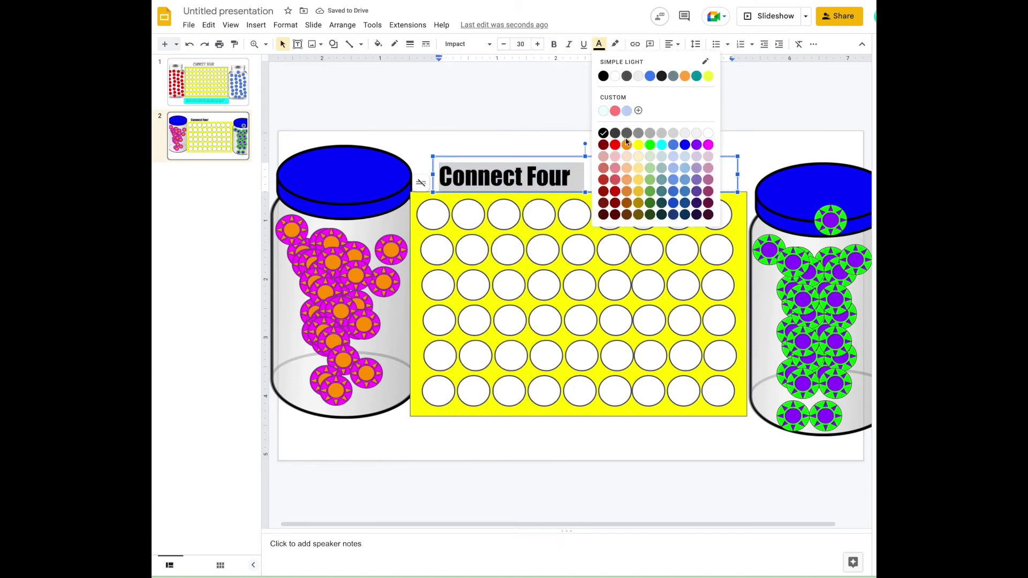
pyautogui.click(690, 141)
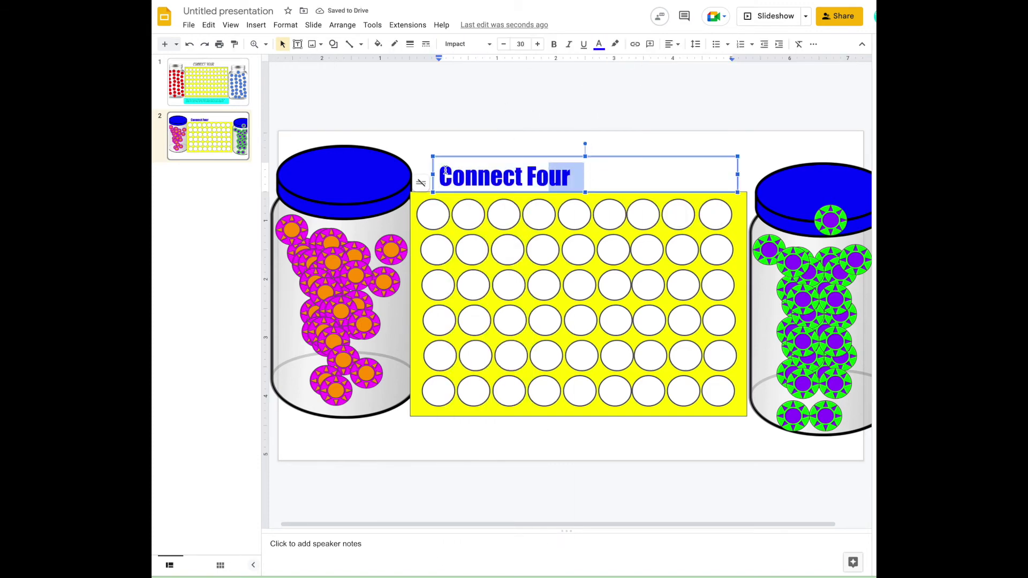
pyautogui.click(504, 118)
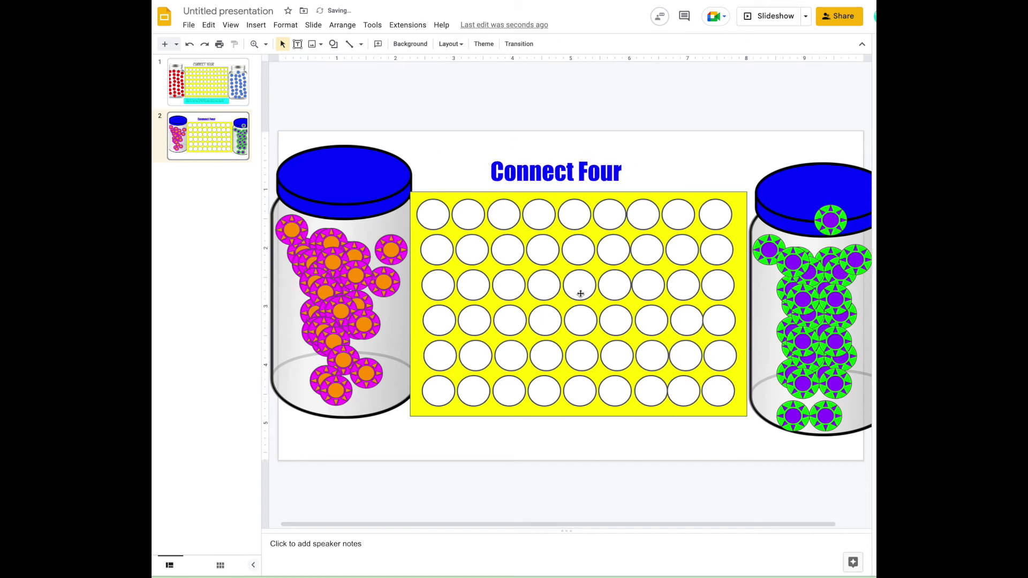
pyautogui.click(234, 102)
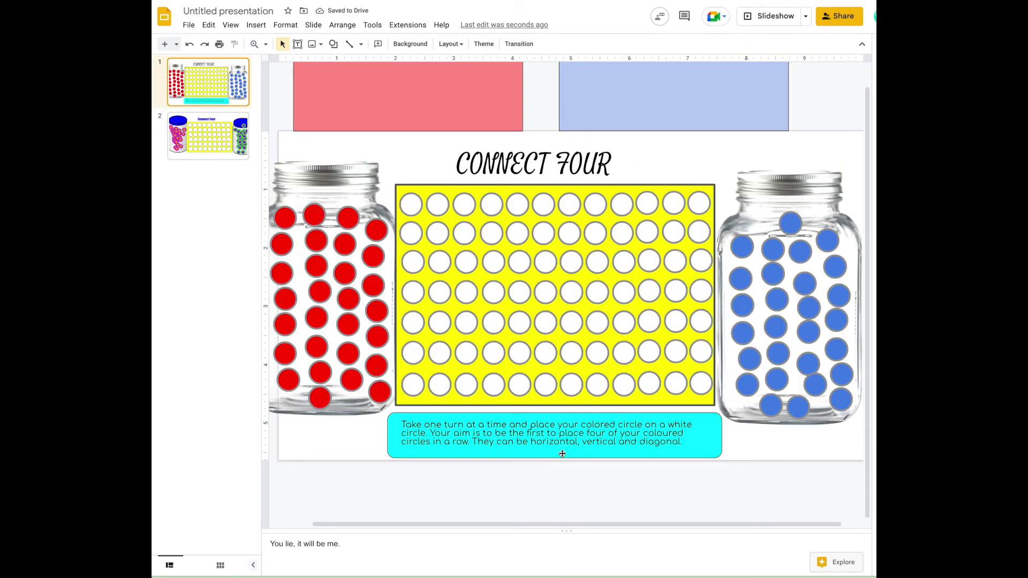
# Step: Paste slide 1's instructions box onto slide 2 and give it a cyan fill
pyautogui.click(562, 454)
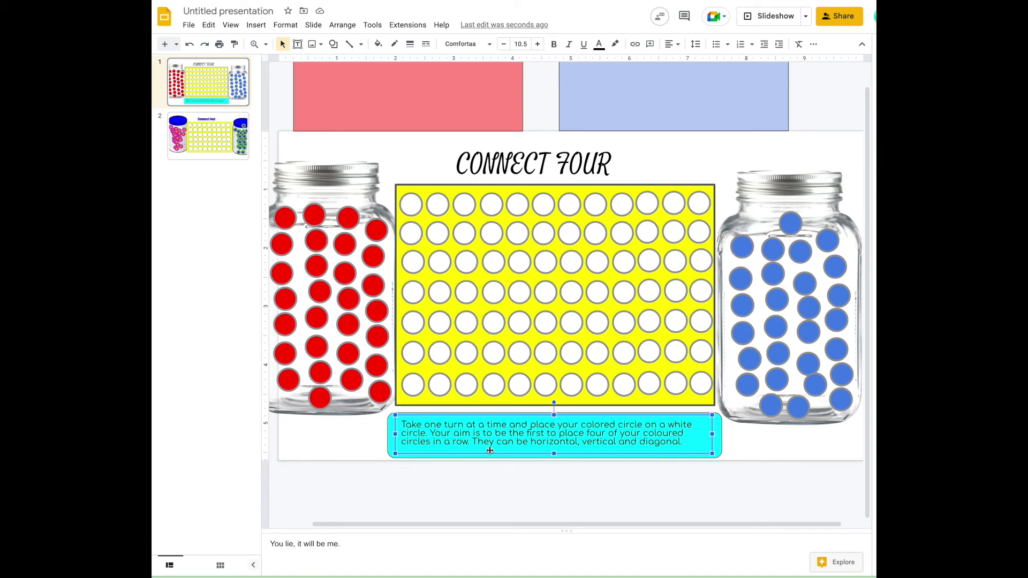
pyautogui.click(190, 140)
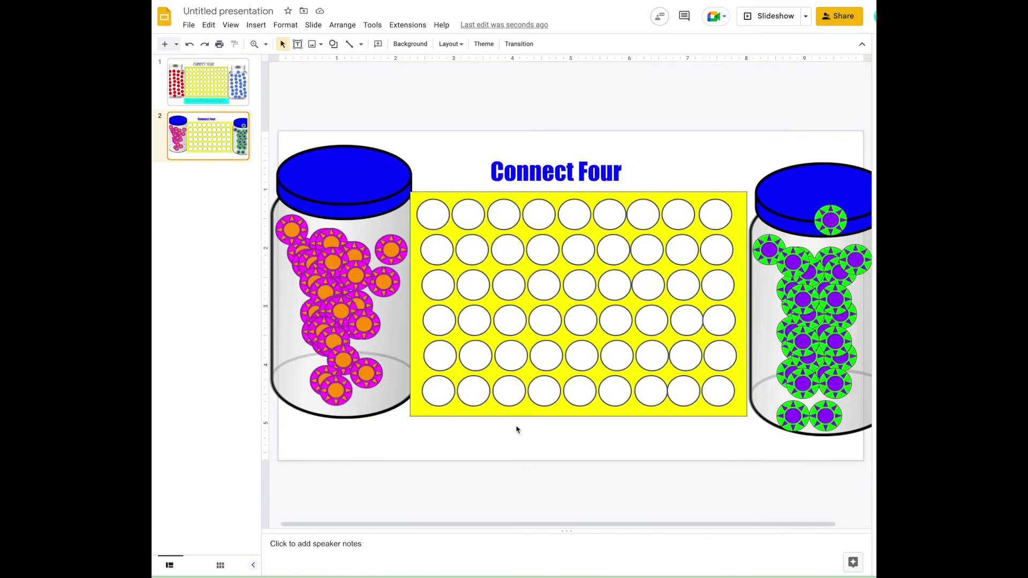
pyautogui.hotkey('ctrl', 'v')
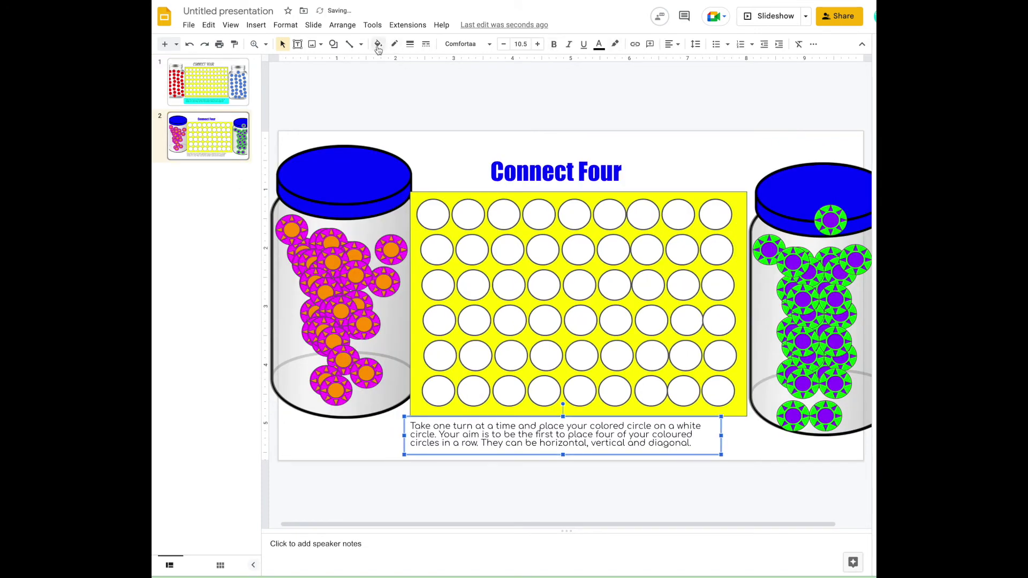
pyautogui.click(378, 44)
pyautogui.click(441, 164)
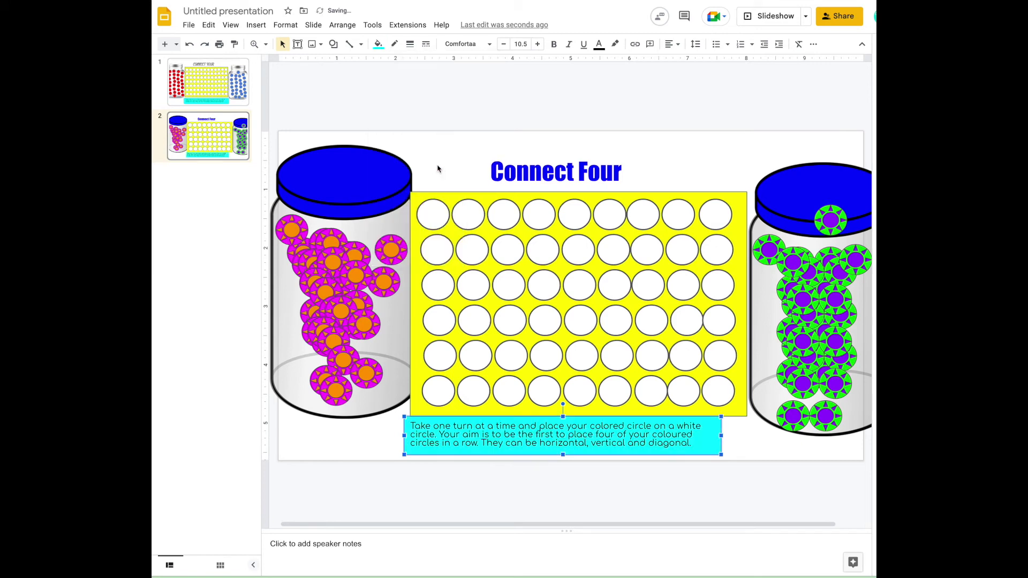
pyautogui.click(683, 162)
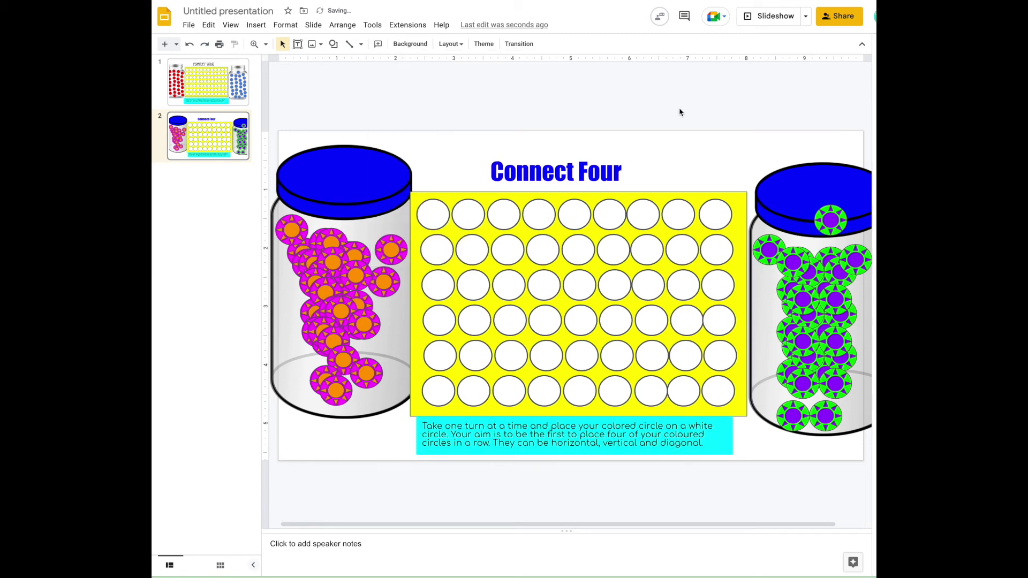
pyautogui.click(333, 44)
# Step: Draw a rounded rectangle above the slide's top-left and place a duplicate to its right
pyautogui.moveTo(344, 64)
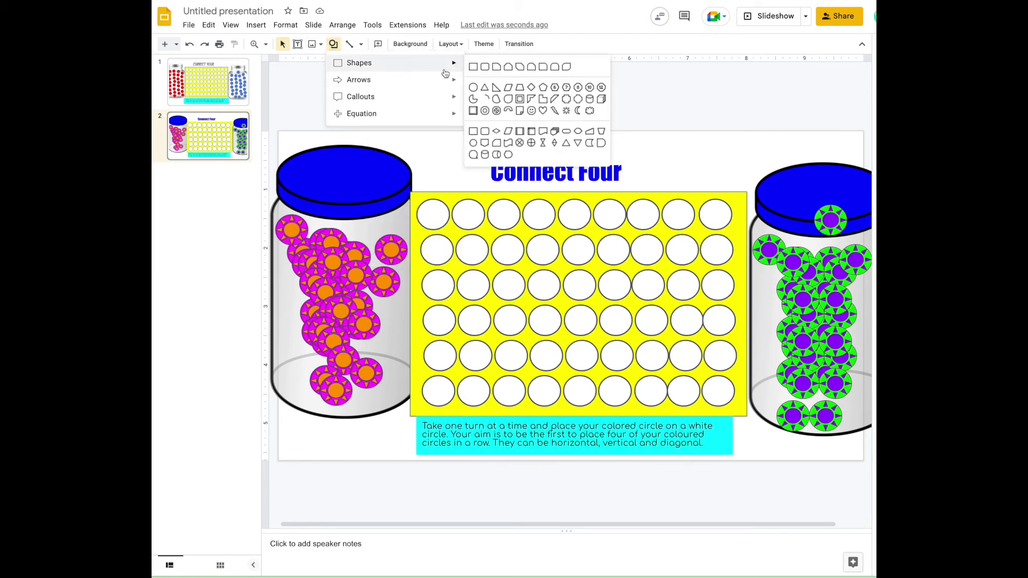
pyautogui.click(486, 68)
pyautogui.moveTo(341, 67); pyautogui.dragTo(539, 147)
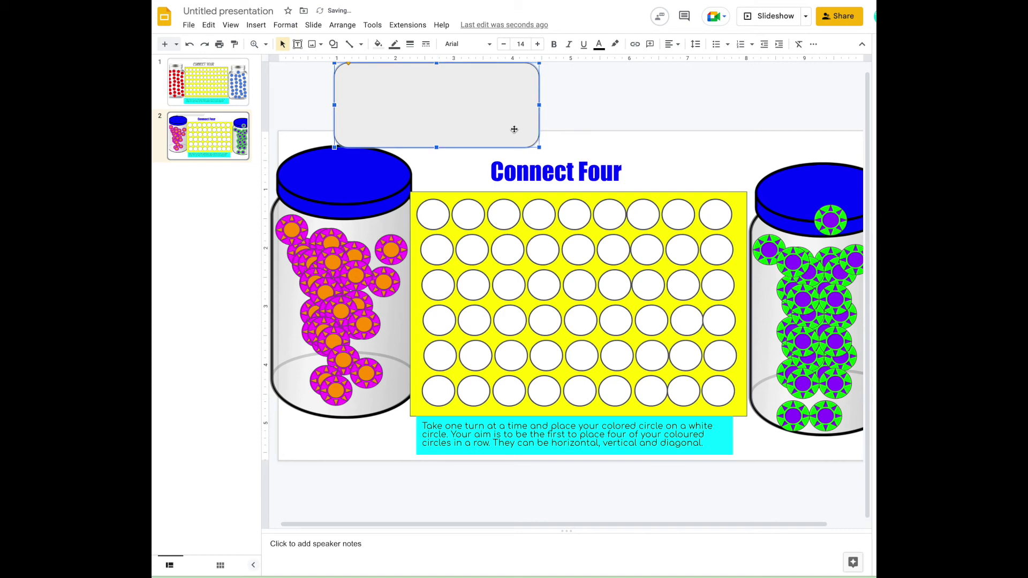
pyautogui.hotkey('ctrl', 'd')
pyautogui.moveTo(514, 129); pyautogui.dragTo(728, 122)
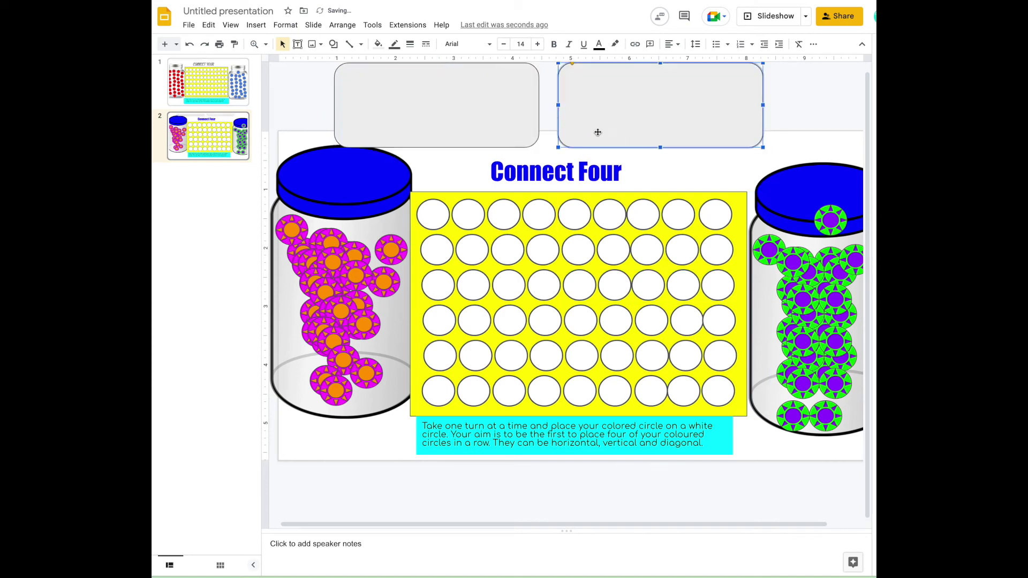
# Step: Fill the left box pink and the right box green, making the green mostly transparent
pyautogui.click(497, 123)
pyautogui.click(377, 44)
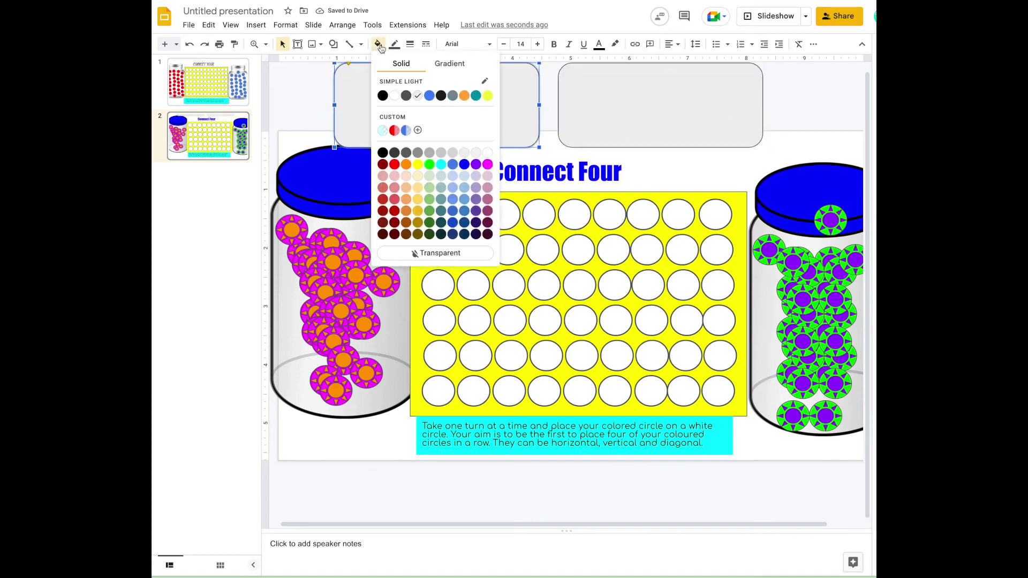
pyautogui.click(387, 130)
pyautogui.click(431, 169)
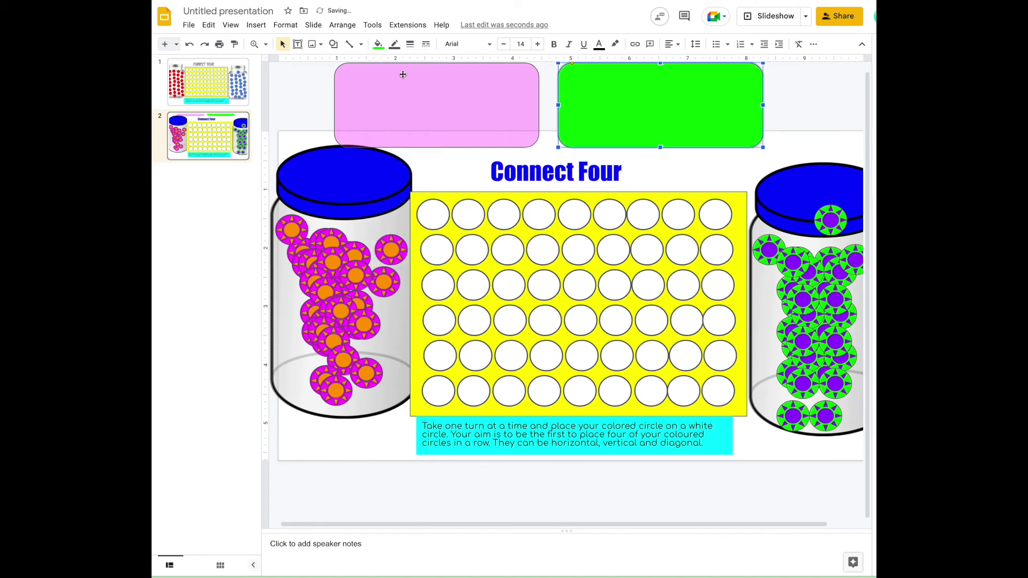
pyautogui.click(378, 44)
pyautogui.click(441, 131)
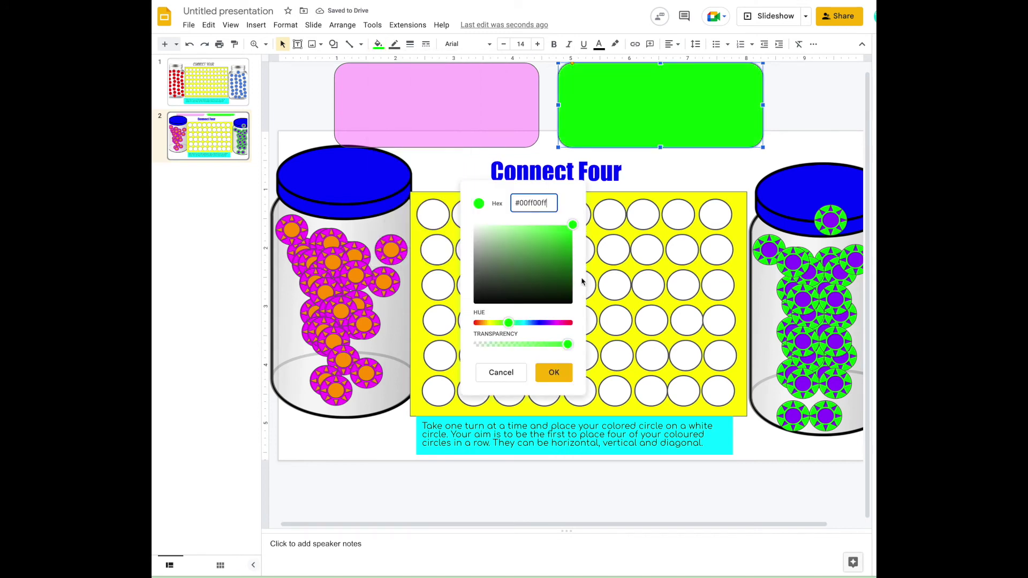
pyautogui.moveTo(567, 345); pyautogui.dragTo(505, 351)
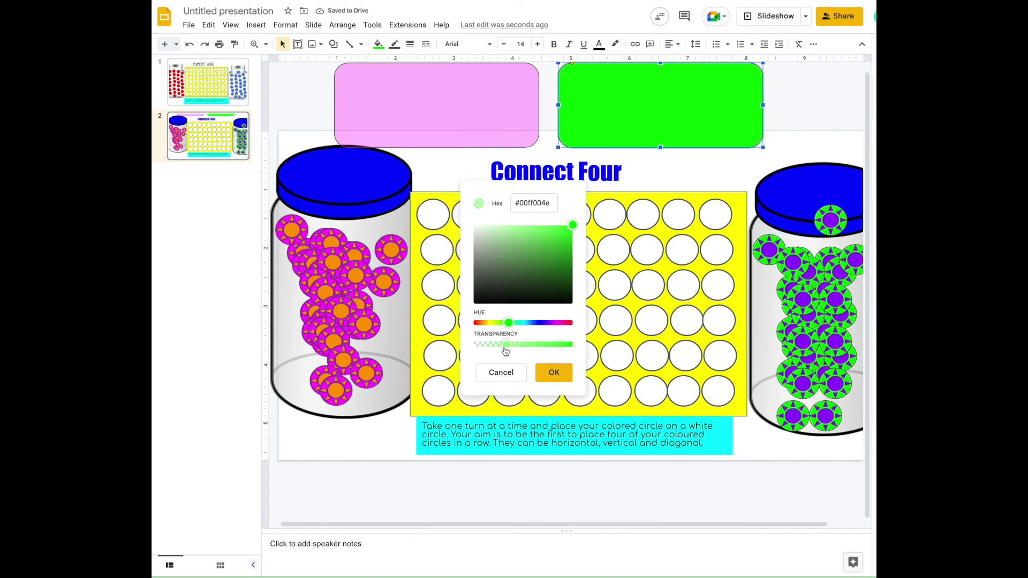
pyautogui.click(554, 372)
pyautogui.click(786, 128)
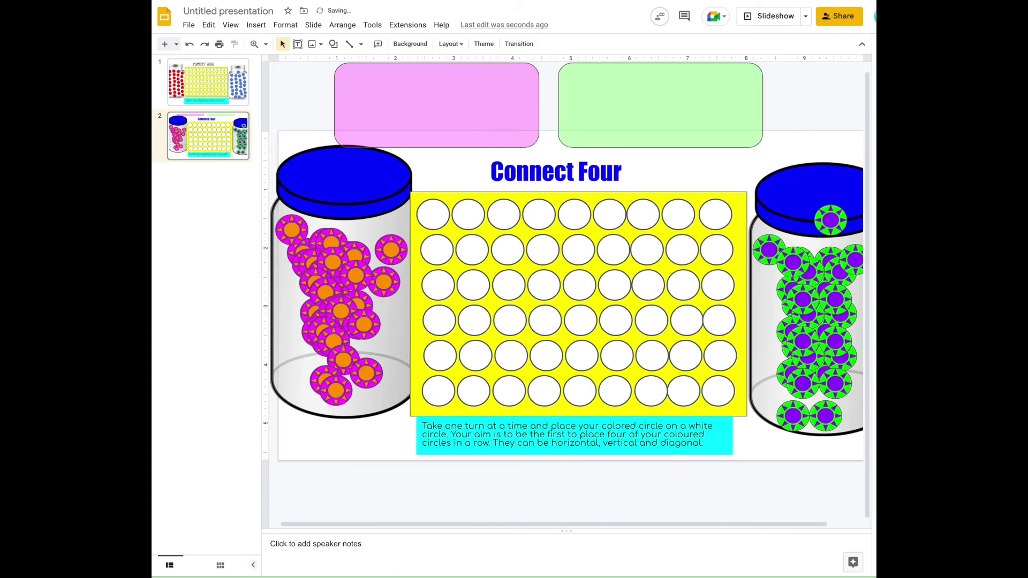
# Step: Share the presentation with the second account's e-mail address as editor
pyautogui.click(831, 18)
pyautogui.press('BackSpace')
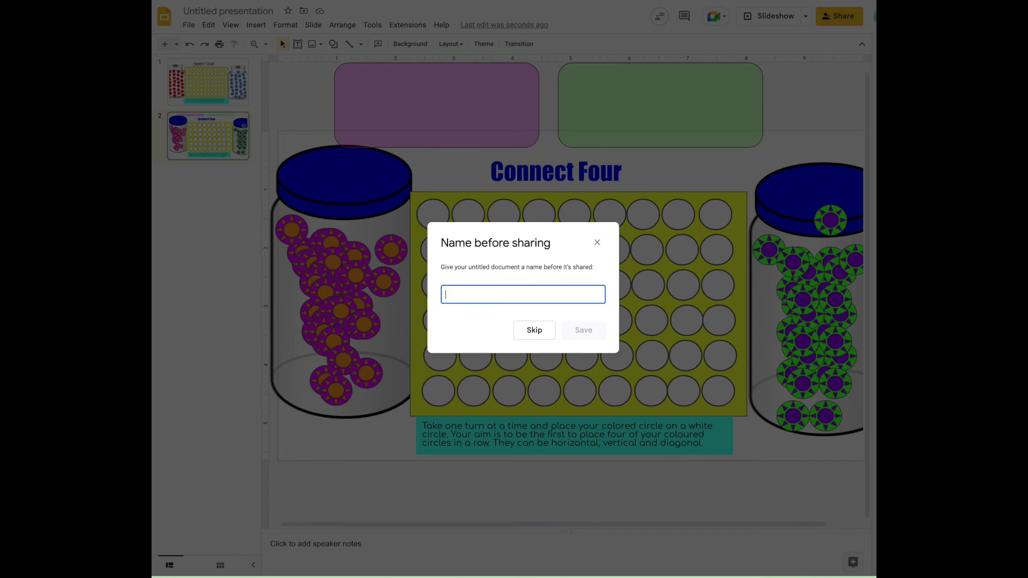
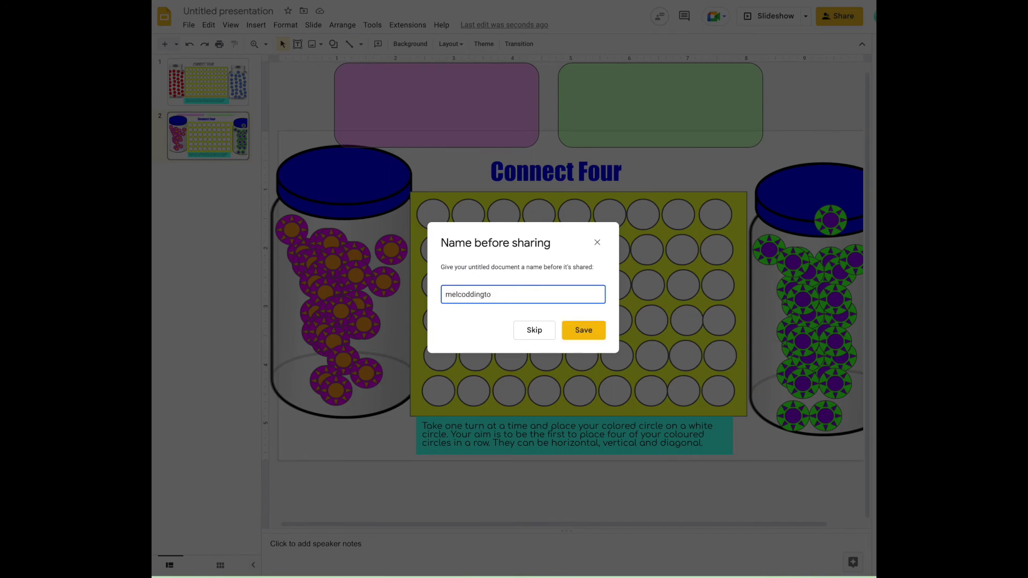
pyautogui.click(589, 336)
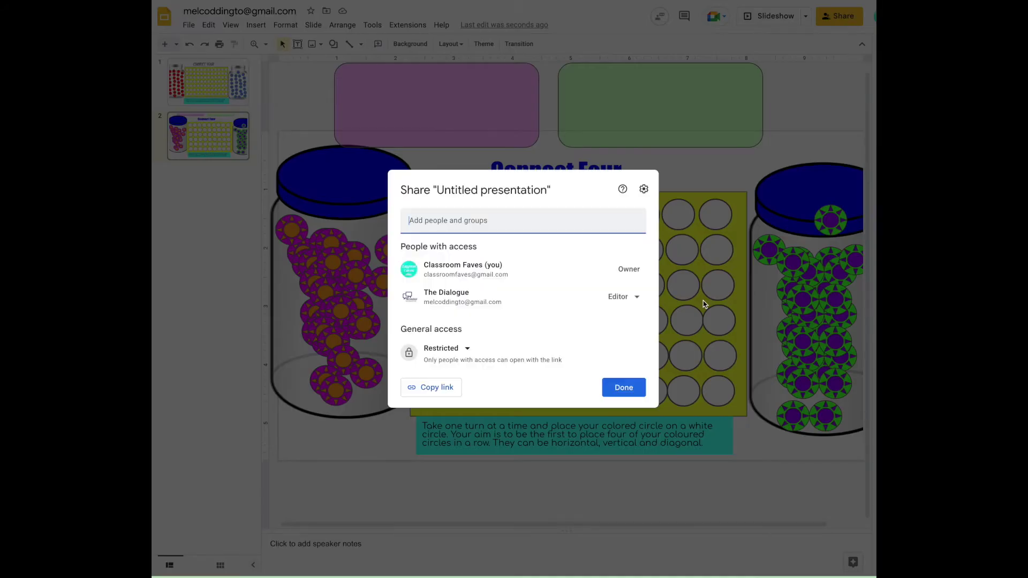
pyautogui.click(624, 387)
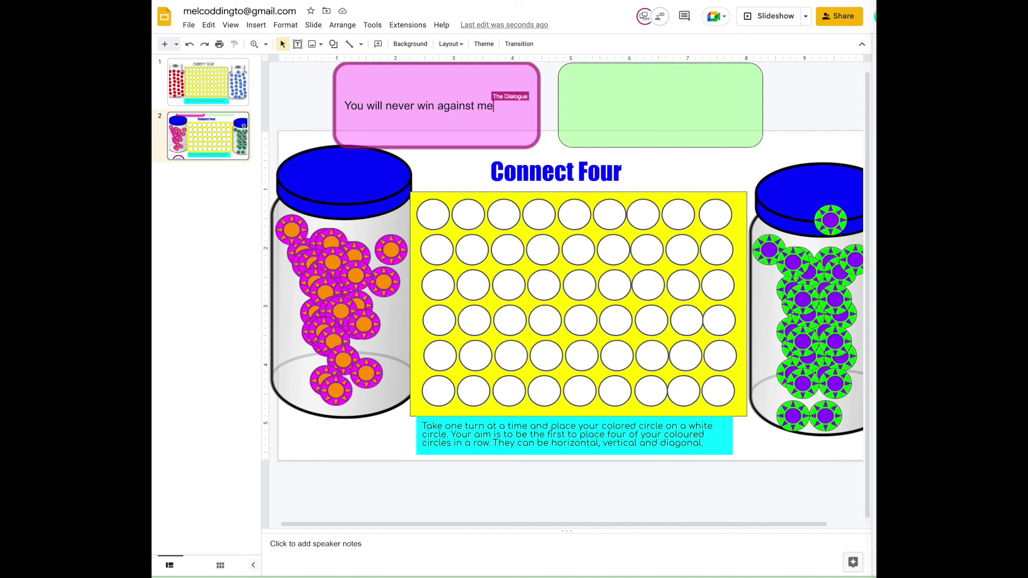
# Step: Type 'Of course I will, I am a winner.' into the green chat box
pyautogui.click(649, 100)
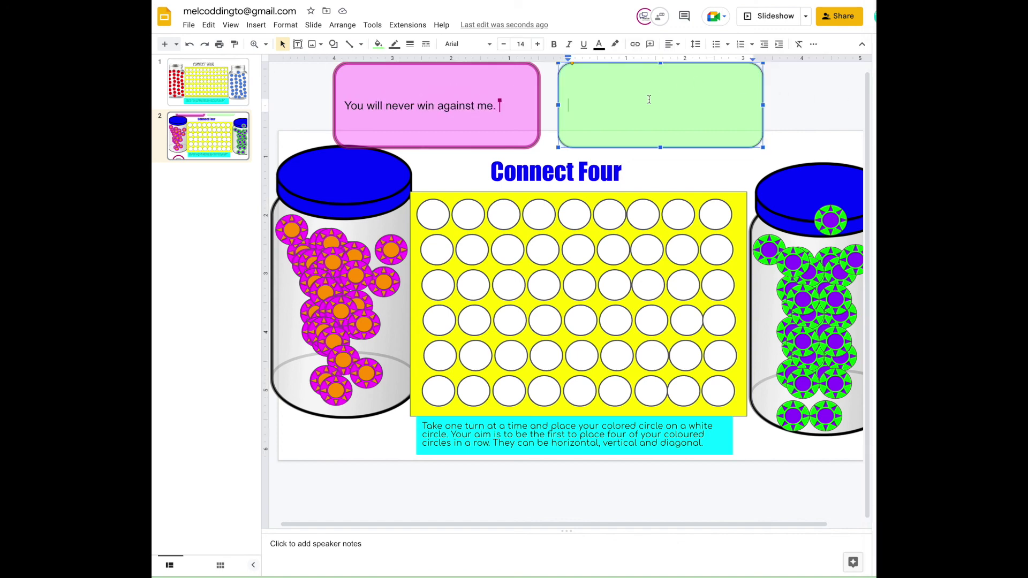
pyautogui.write('Of course')
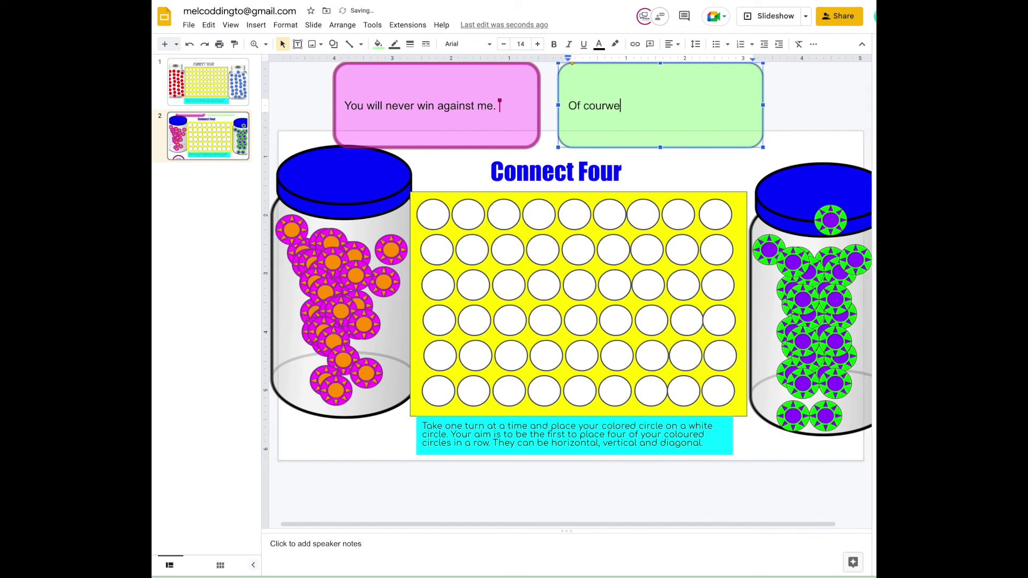
pyautogui.press('BackSpace')
pyautogui.write('e I will, I am a win')
pyautogui.press('BackSpace')
pyautogui.press('BackSpace')
pyautogui.write('inner.')
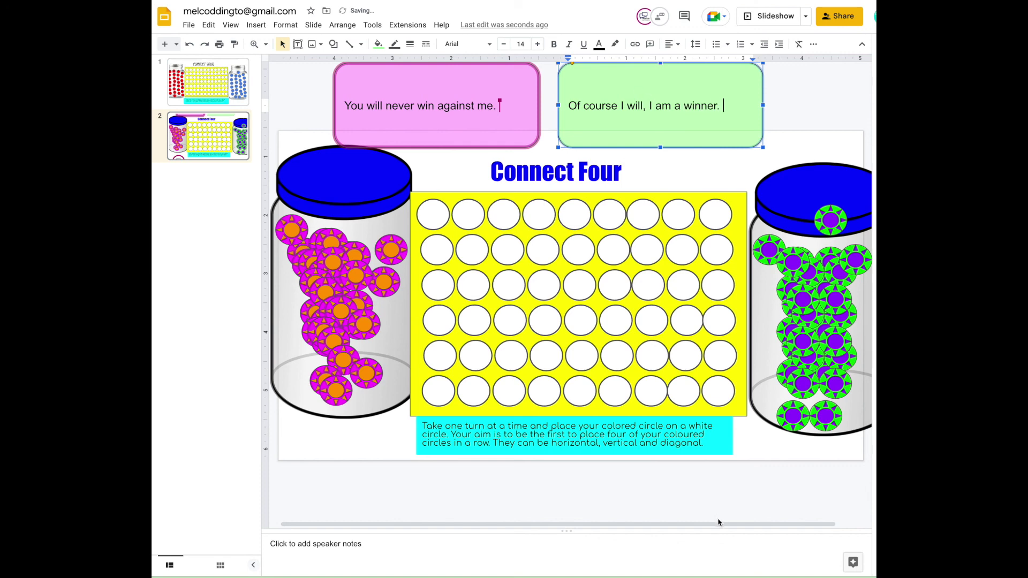
pyautogui.click(718, 515)
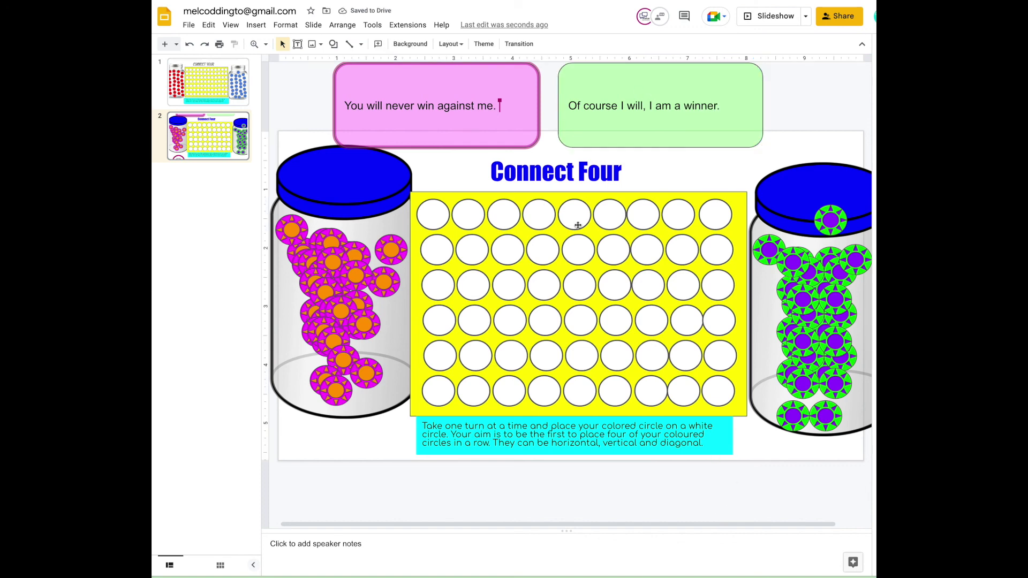